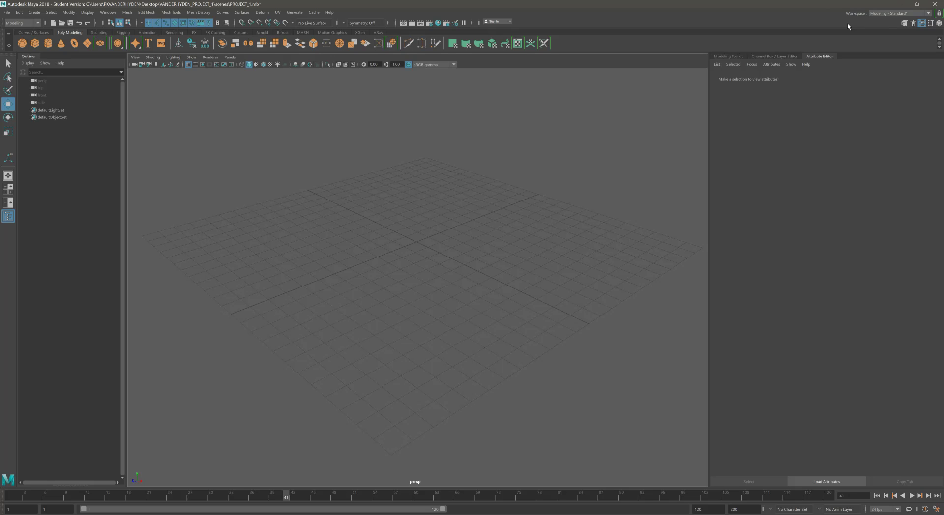
# Open the black pawn reference image from the desktop in Paint 3D and enlarge it to 200%.
pyautogui.moveTo(822, 1); pyautogui.dragTo(826, 31)
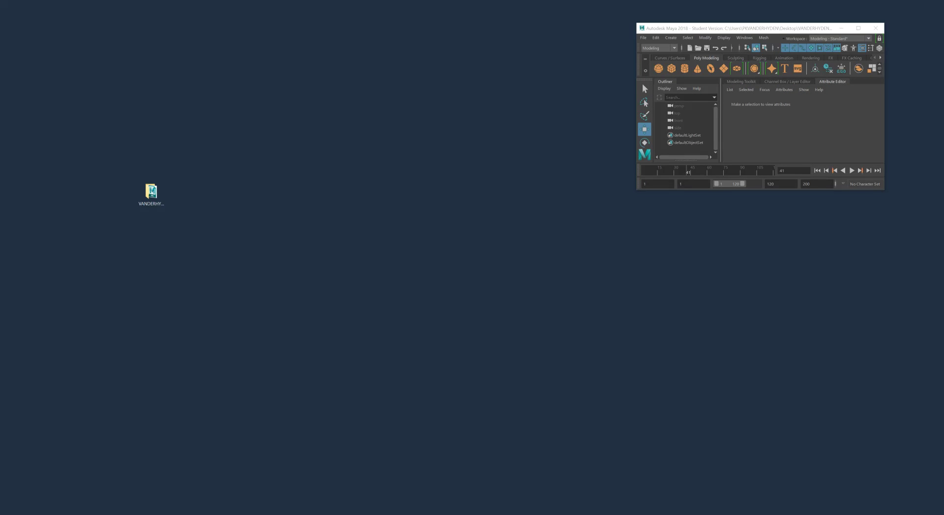
pyautogui.moveTo(624, 288); pyautogui.dragTo(448, 288)
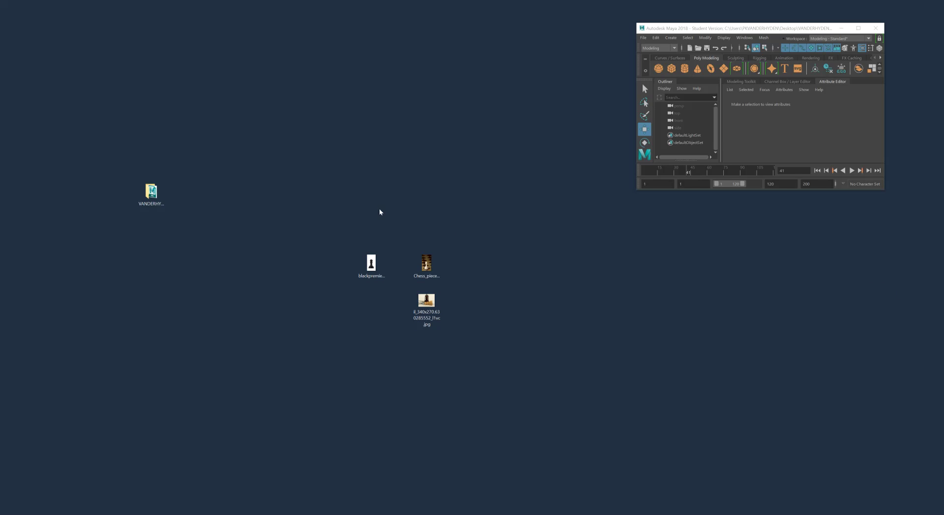
pyautogui.doubleClick(375, 266)
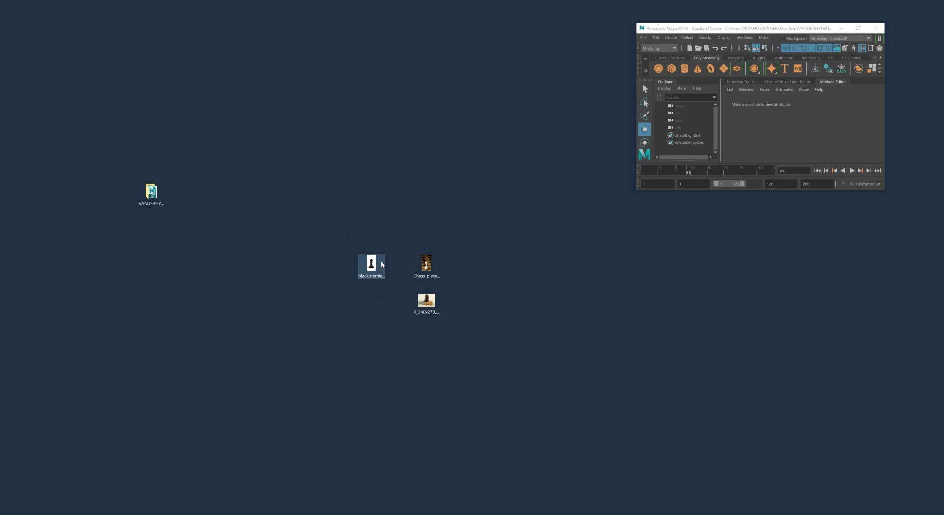
pyautogui.moveTo(943, 28)
pyautogui.mouseDown()
pyautogui.moveTo(276, 25)
pyautogui.moveTo(285, 22)
pyautogui.mouseUp()
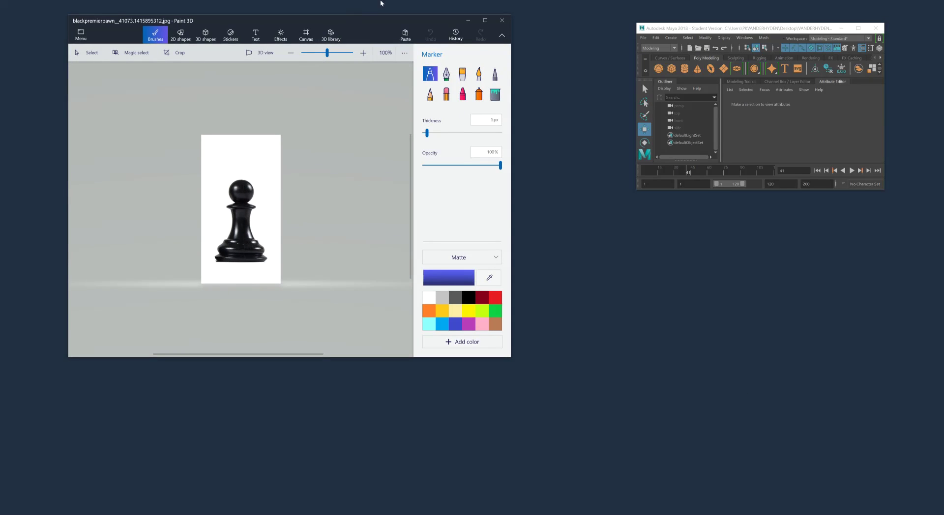
pyautogui.keyDown('ctrl'); pyautogui.scroll(3, 267, 193); pyautogui.keyUp('ctrl')
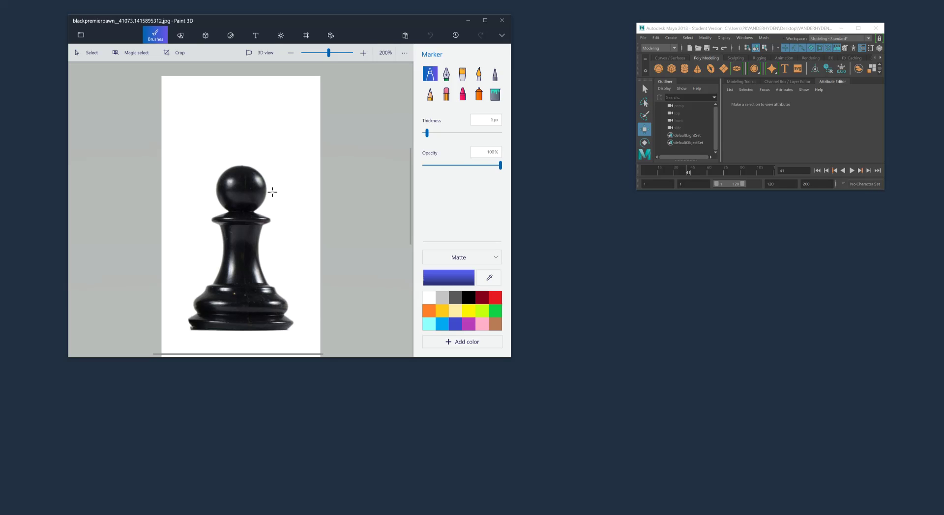
# Put away the black pawn image and open the white pawn reference photo from the desktop.
pyautogui.moveTo(217, 22)
pyautogui.mouseDown()
pyautogui.moveTo(408, 21)
pyautogui.moveTo(614, 0)
pyautogui.mouseUp()
pyautogui.moveTo(558, 29)
pyautogui.mouseDown()
pyautogui.moveTo(551, 13)
pyautogui.moveTo(765, 39)
pyautogui.mouseUp()
pyautogui.doubleClick(434, 262)
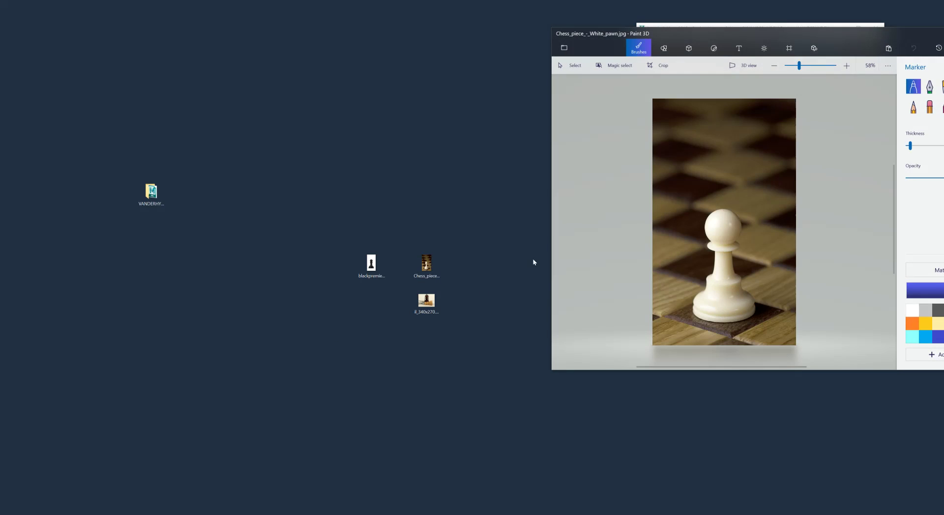
# Open the reference photo of the wooden pawn trinkets with chains and enlarge it to 300%.
pyautogui.doubleClick(427, 301)
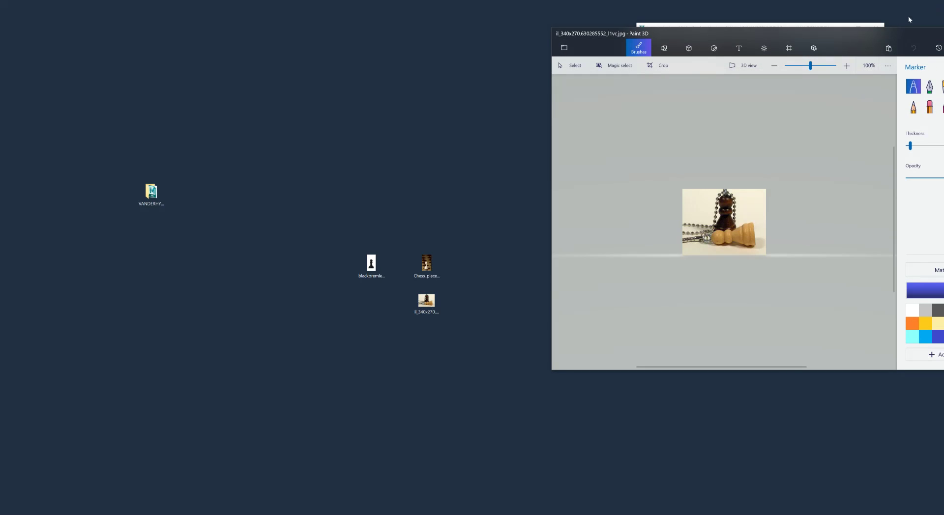
pyautogui.moveTo(882, 34); pyautogui.dragTo(709, 39)
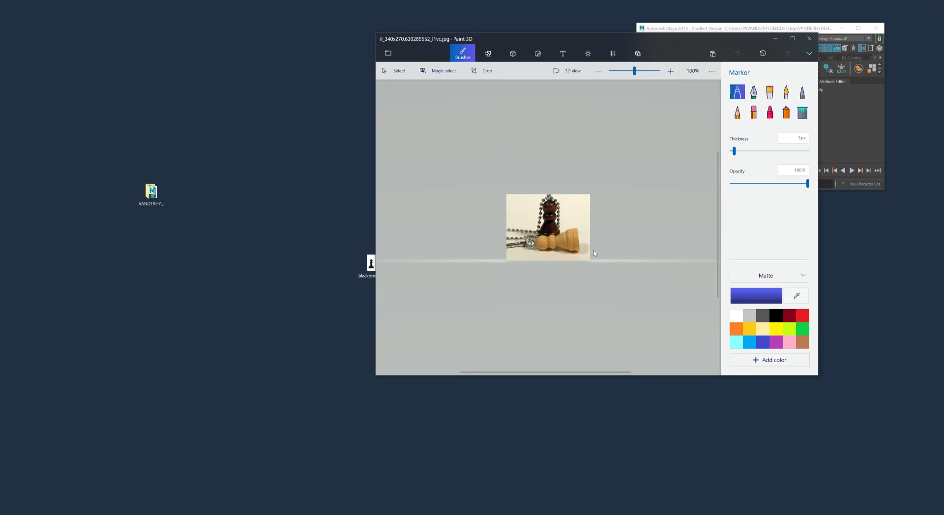
pyautogui.scroll(5, 532, 243)
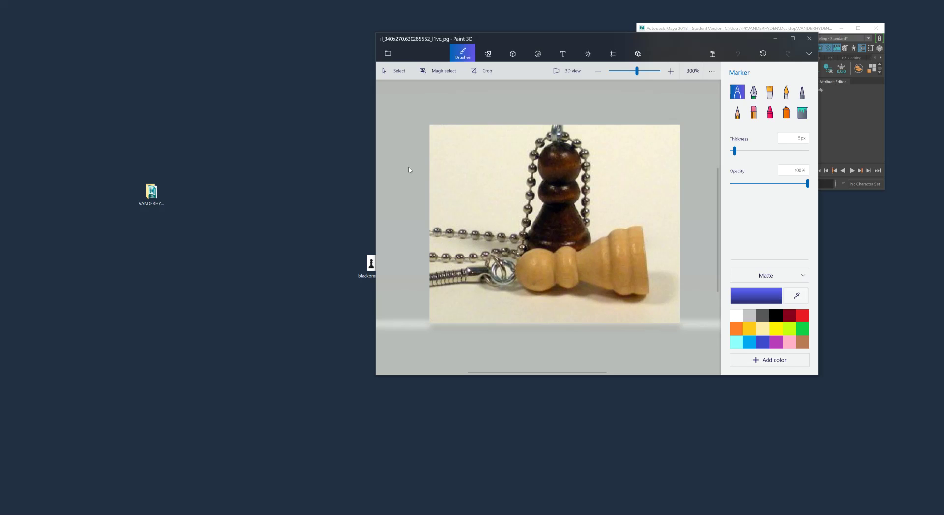
# Reopen the white pawn photo and the black pawn image to compare their profiles.
pyautogui.moveTo(497, 42); pyautogui.dragTo(634, 36)
pyautogui.moveTo(426, 263); pyautogui.dragTo(582, 203)
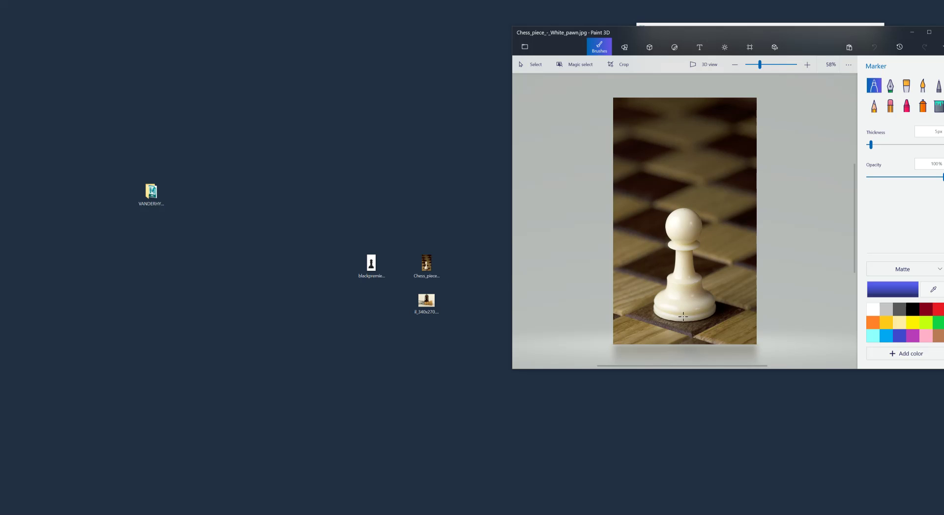
pyautogui.moveTo(374, 266)
pyautogui.mouseDown()
pyautogui.moveTo(713, 221)
pyautogui.moveTo(724, 236)
pyautogui.mouseUp()
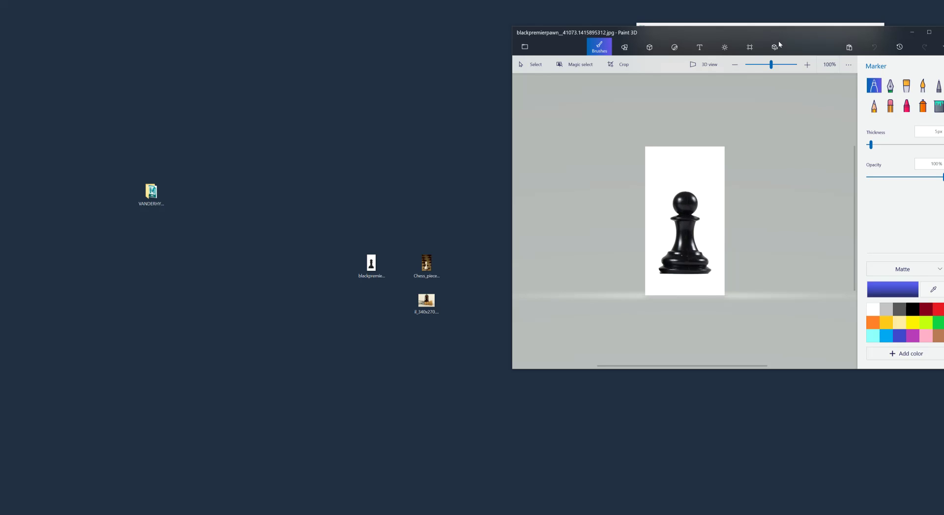
pyautogui.moveTo(803, 40); pyautogui.dragTo(714, 33)
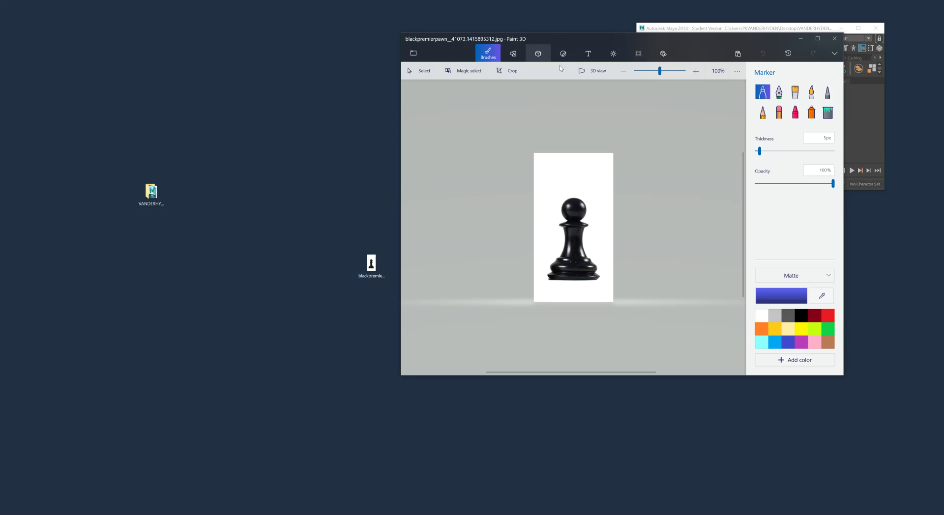
# Return to Maya from the reference image and start a new scene without saving the open one.
pyautogui.click(835, 40)
pyautogui.click(858, 28)
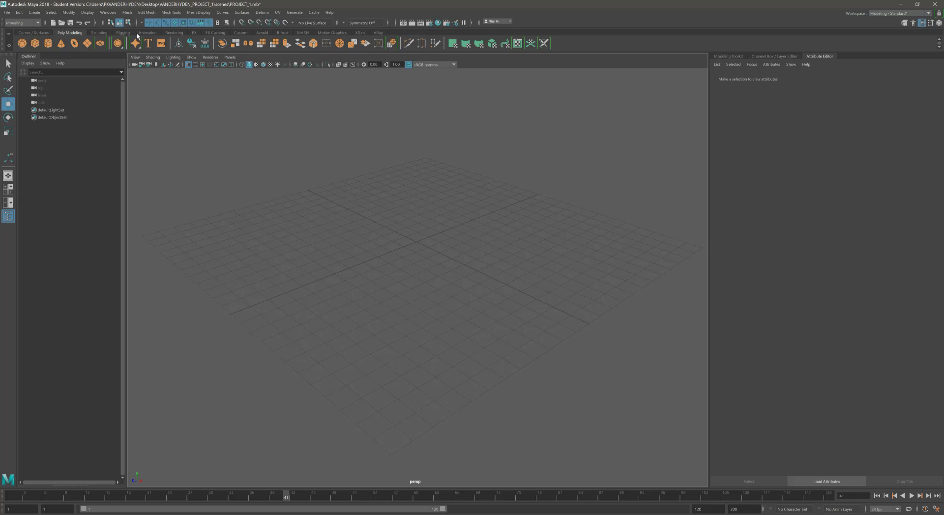
pyautogui.click(7, 12)
pyautogui.click(19, 22)
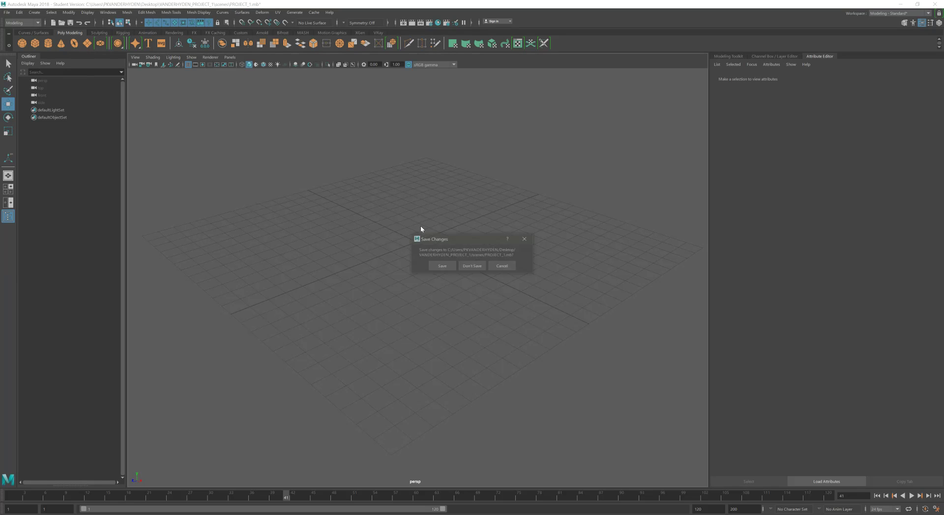
pyautogui.click(469, 266)
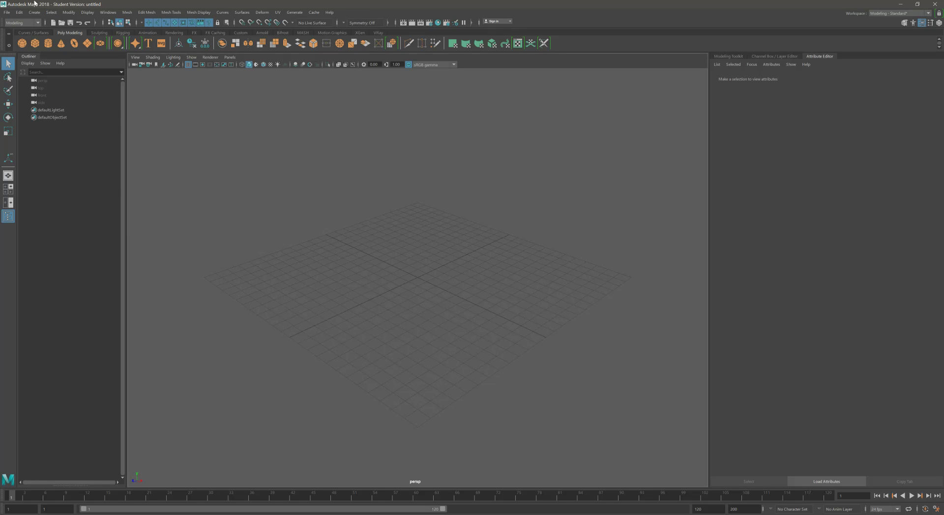
# Inspect the subfolders of the existing Maya project folder on the desktop, and return to Maya.
pyautogui.click(8, 13)
pyautogui.click(8, 16)
pyautogui.moveTo(38, 5); pyautogui.dragTo(329, 15)
pyautogui.doubleClick(151, 192)
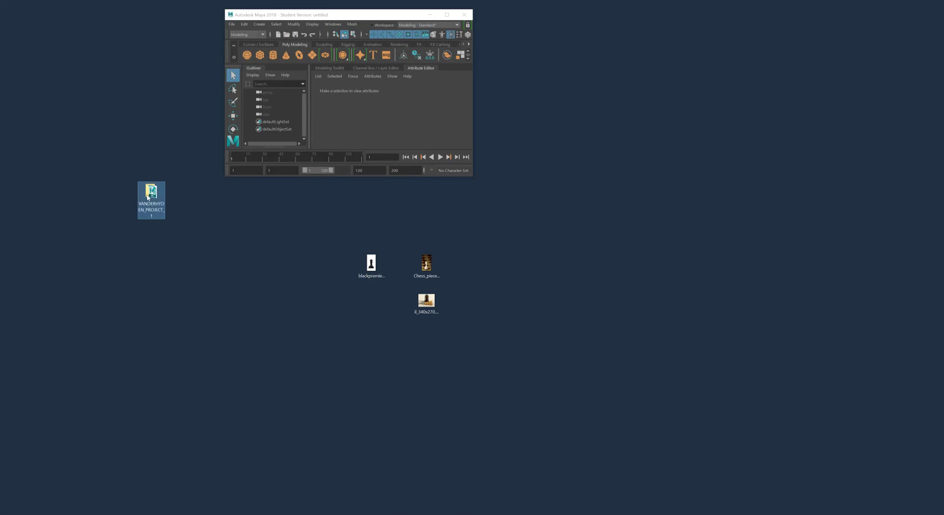
pyautogui.moveTo(466, 46); pyautogui.dragTo(413, 54)
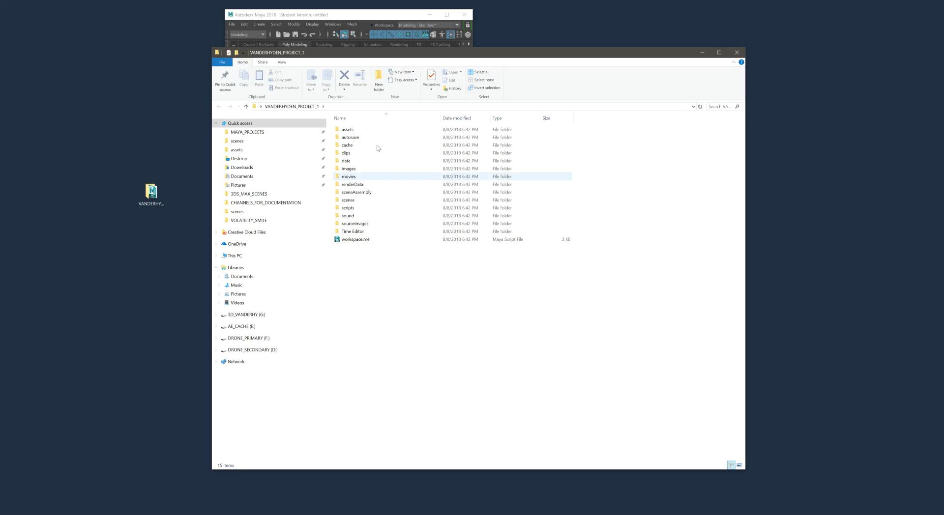
pyautogui.click(425, 16)
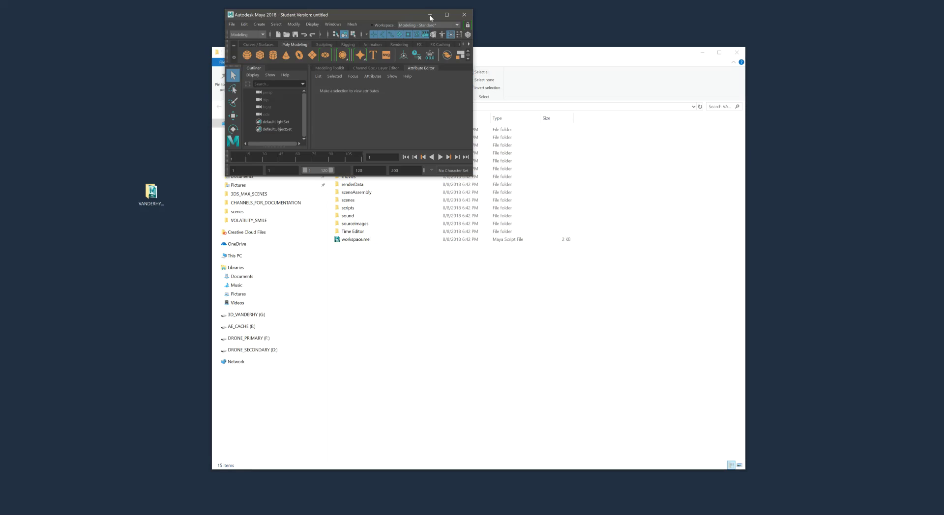
pyautogui.click(444, 17)
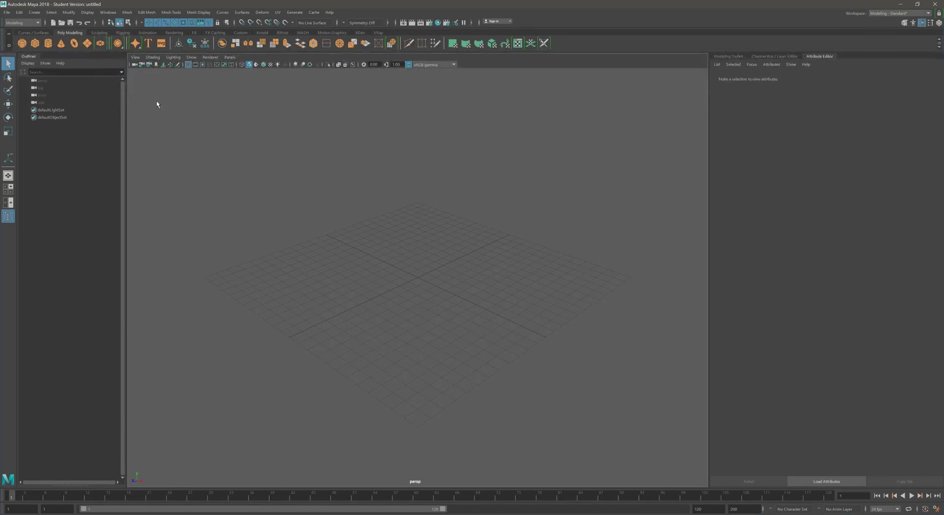
# Start a new project in the Project Window, named with the surname followed by _TRINKET_PROJECT_1.
pyautogui.click(7, 12)
pyautogui.click(29, 221)
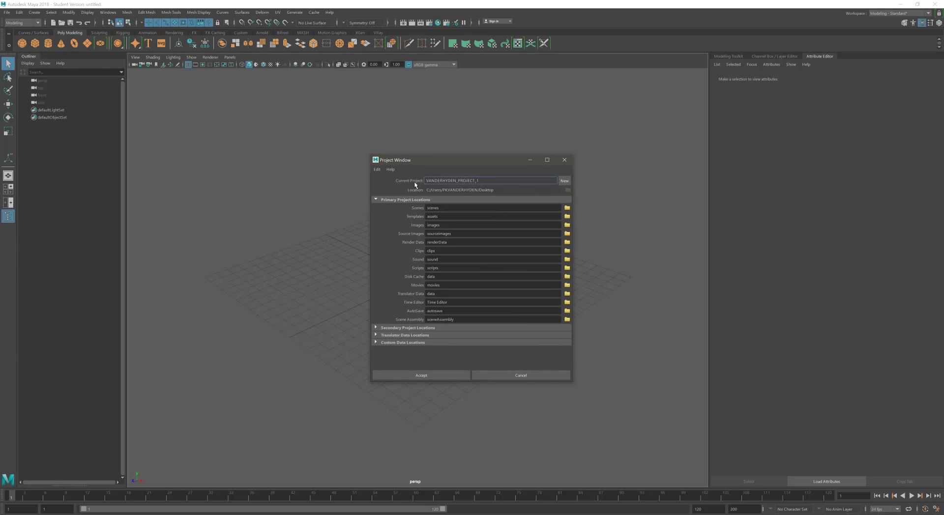
pyautogui.click(566, 181)
pyautogui.doubleClick(514, 182)
pyautogui.write('VANDERHYDEN')
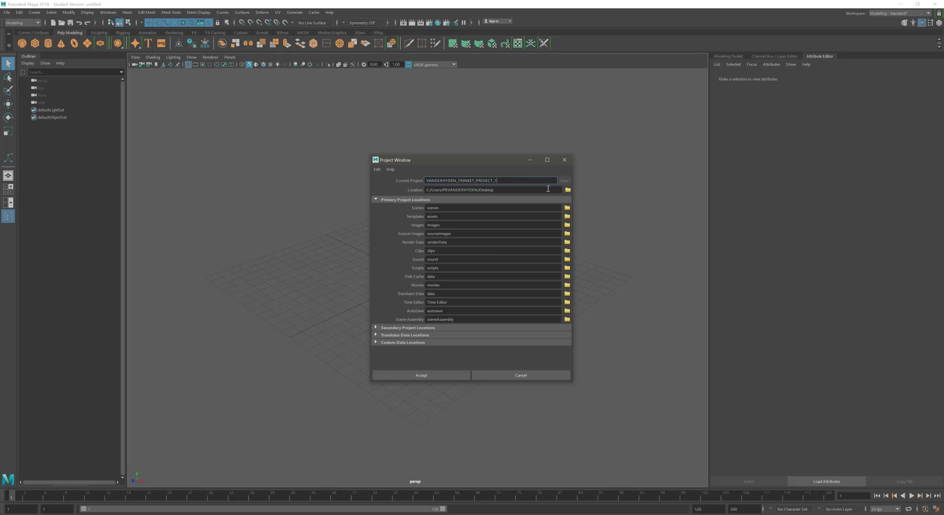
# Choose the Desktop as the new project's location and accept the project settings.
pyautogui.click(568, 191)
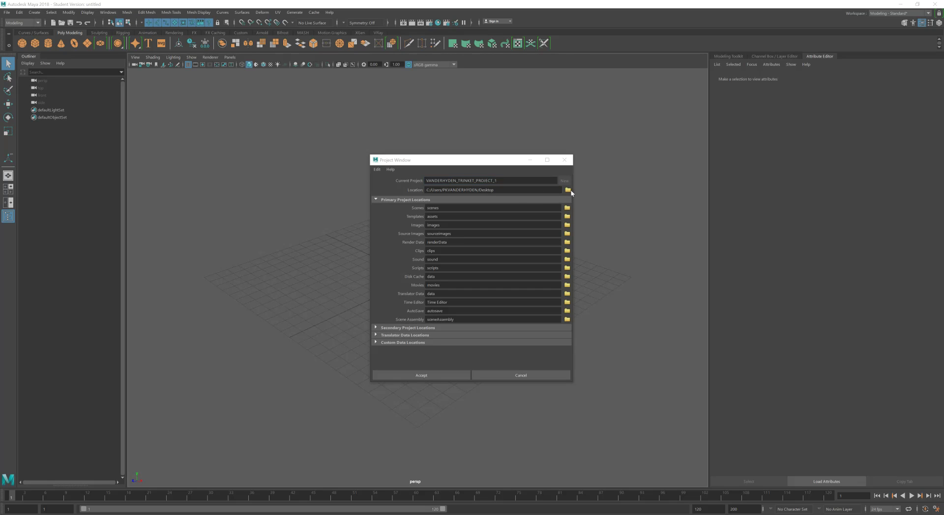
pyautogui.moveTo(943, 106); pyautogui.dragTo(642, 124)
pyautogui.click(428, 158)
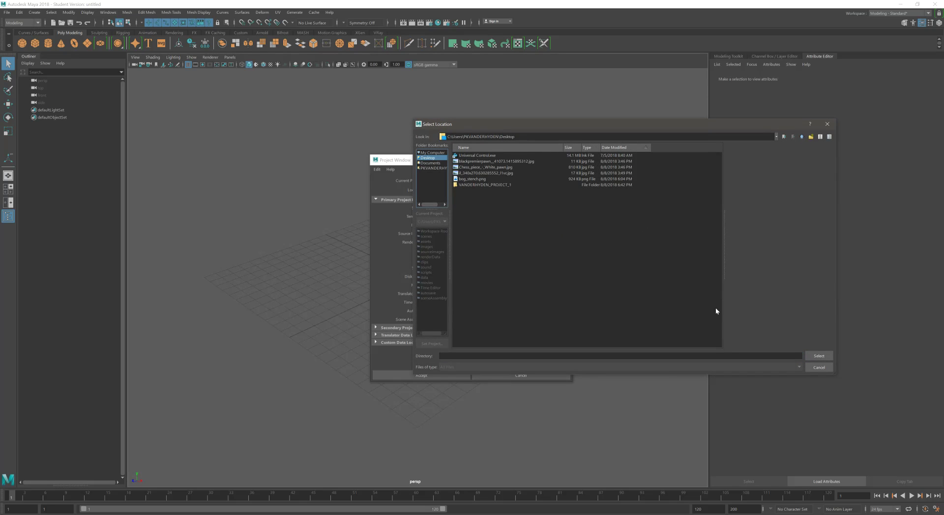
pyautogui.click(818, 359)
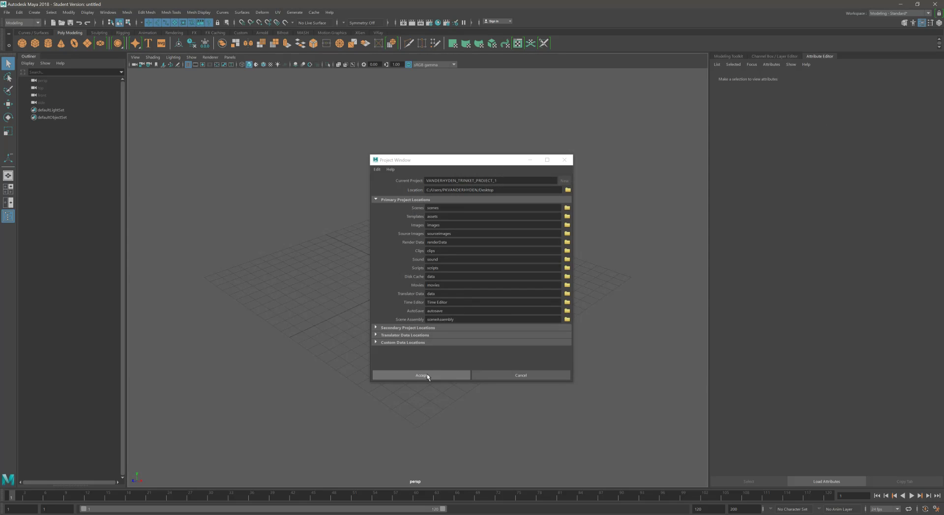
pyautogui.click(426, 376)
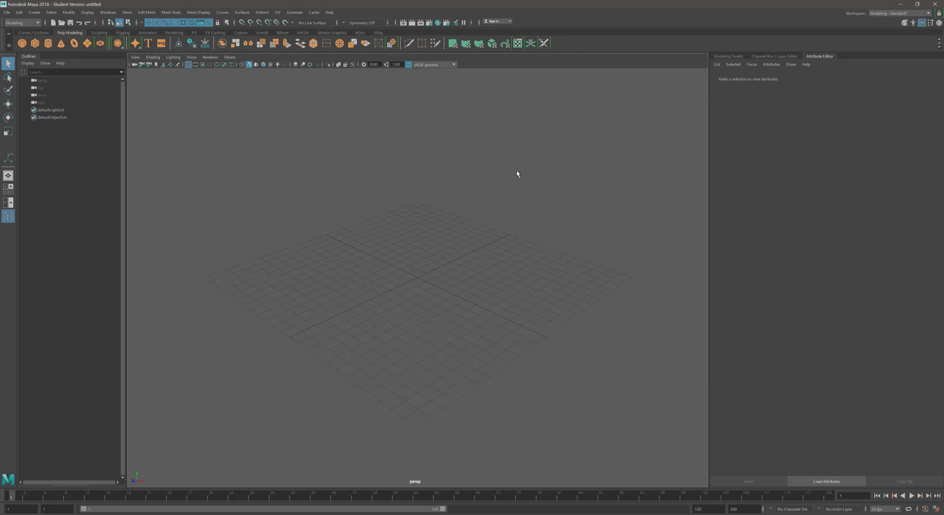
# Set the trinket project folder on the Desktop as the current project.
pyautogui.click(6, 13)
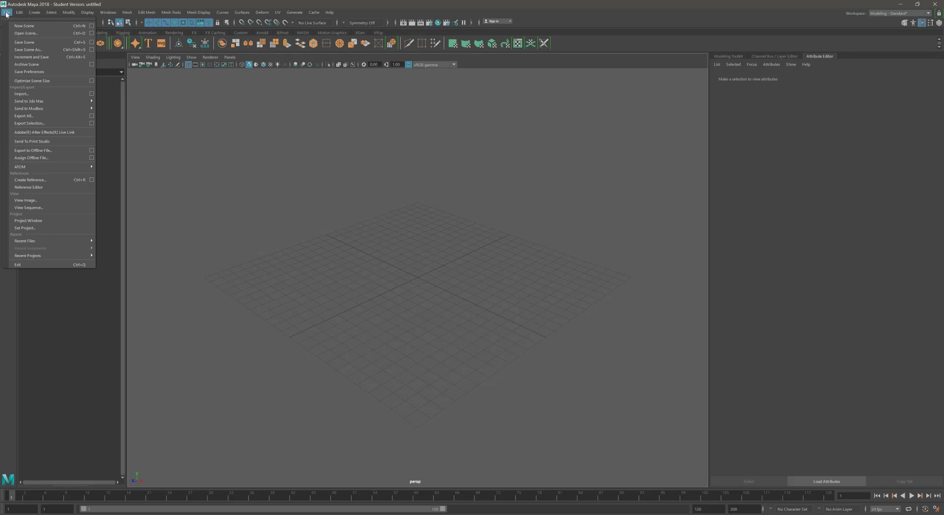
pyautogui.click(24, 228)
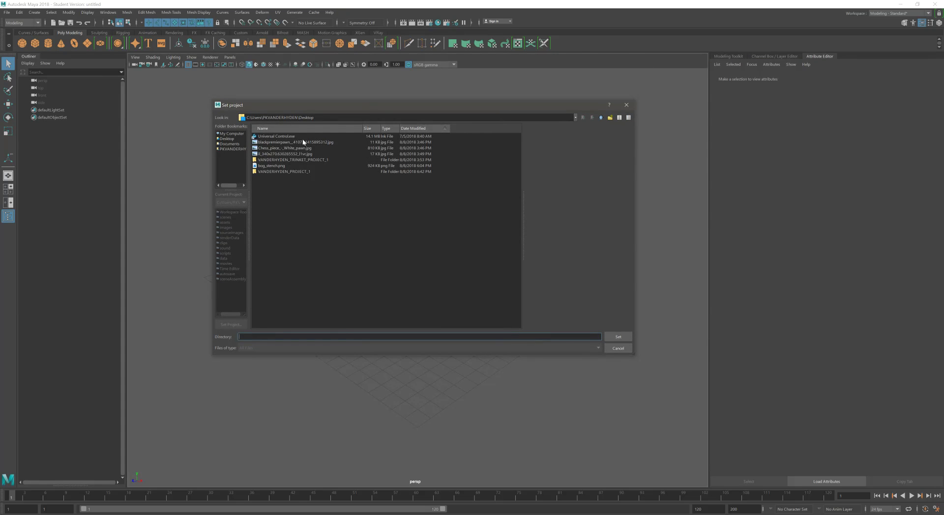
pyautogui.click(221, 139)
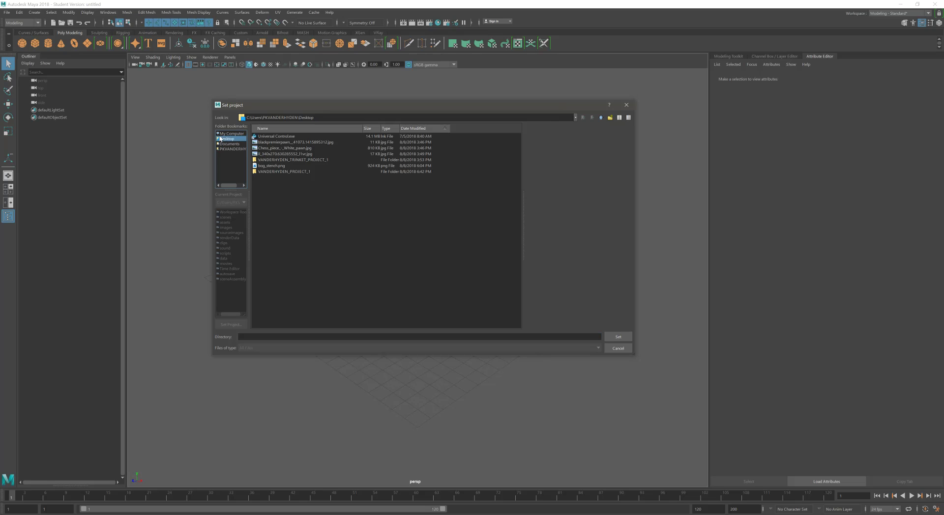
pyautogui.doubleClick(276, 160)
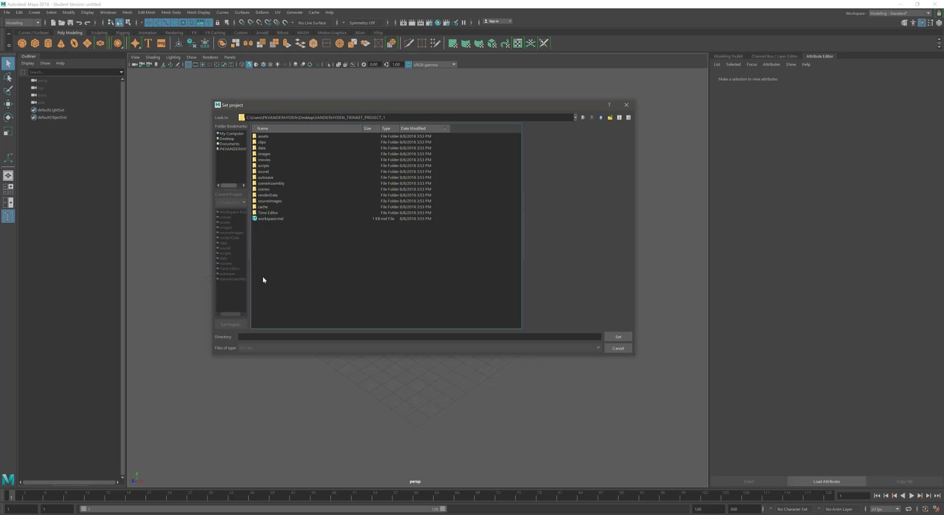
pyautogui.click(617, 337)
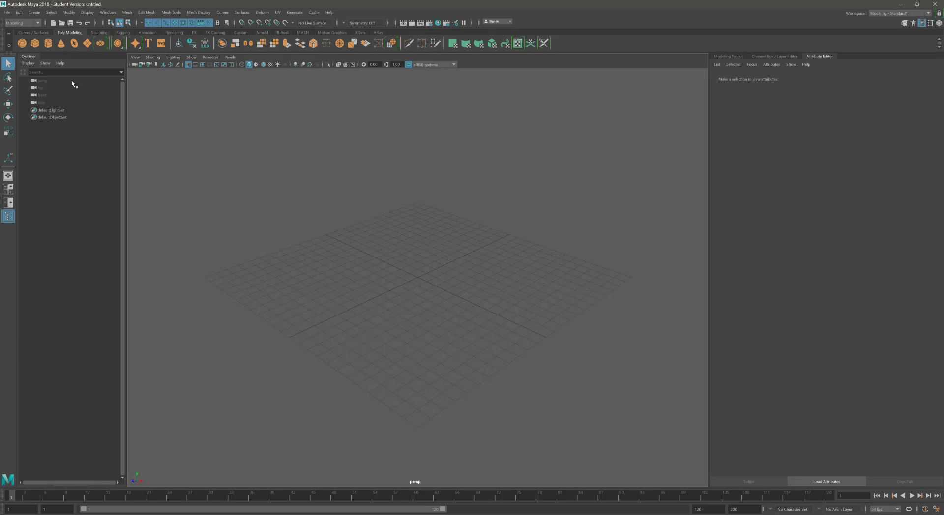
# Save the scene as Maya Binary in the project's scenes folder, named with the surname followed by _TRINKET_1.
pyautogui.click(8, 12)
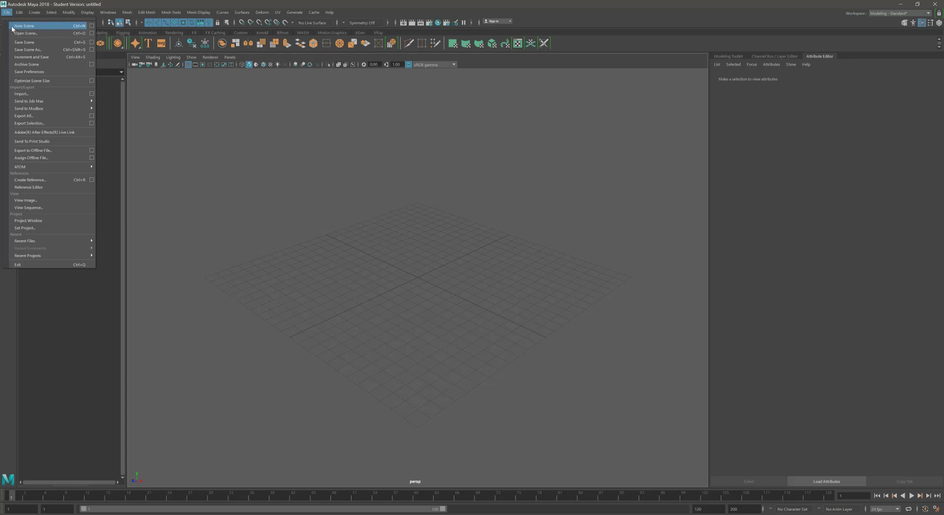
pyautogui.click(18, 52)
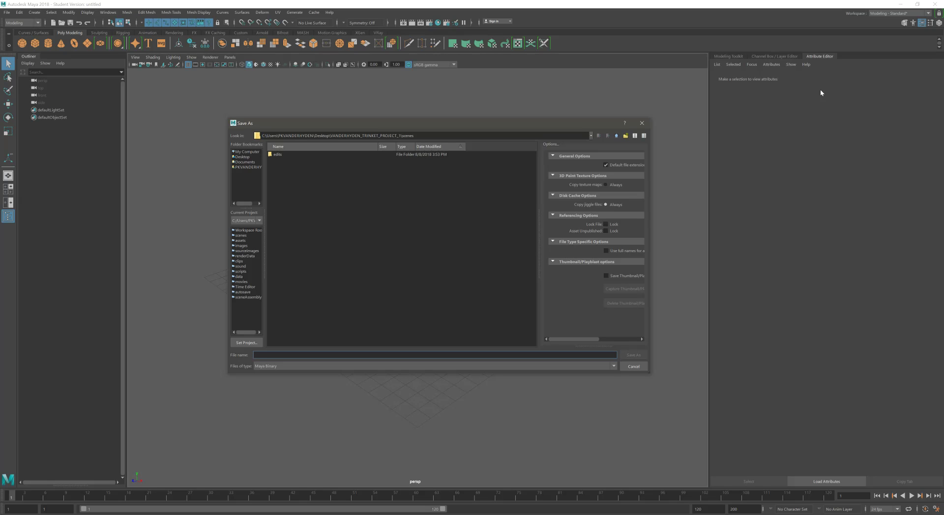
pyautogui.write('VANDERHYDEN_TRINKET_1')
pyautogui.moveTo(415, 136); pyautogui.dragTo(403, 136)
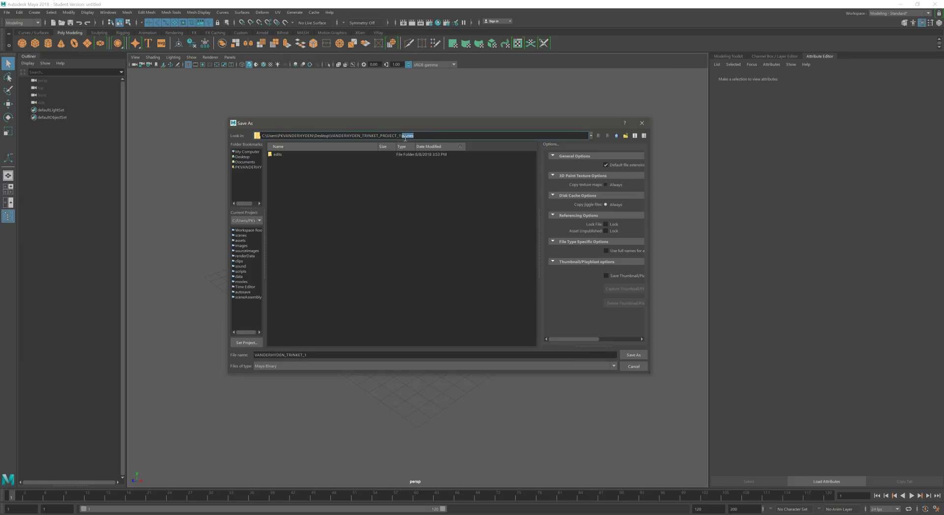
pyautogui.click(412, 136)
pyautogui.click(633, 355)
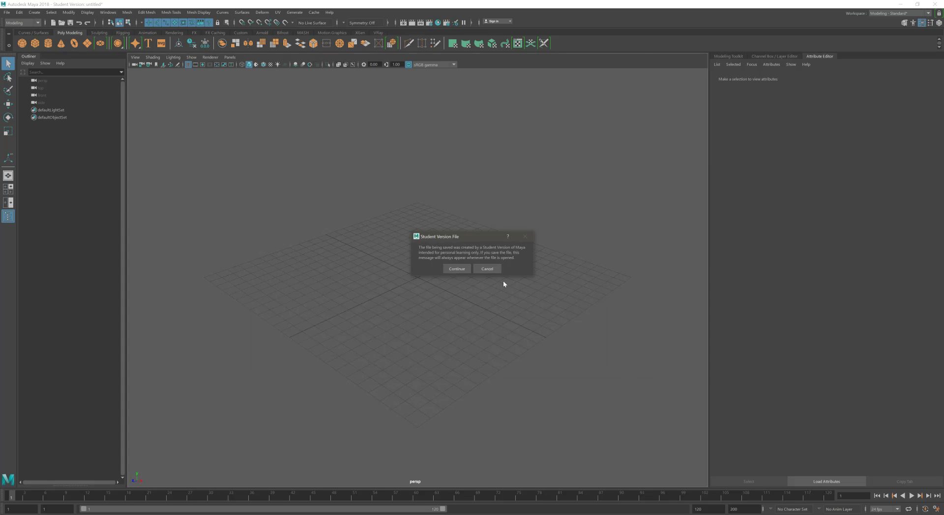
pyautogui.click(455, 269)
pyautogui.keyDown('alt'); pyautogui.moveTo(497, 239); pyautogui.dragTo(462, 248); pyautogui.keyUp('alt')
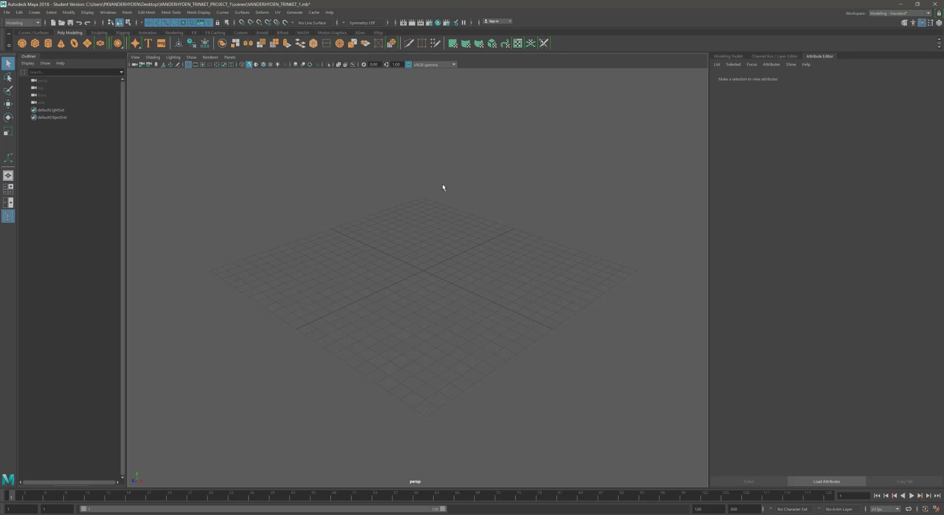
# Copy the trinket project folder from the Desktop to the G: drive and open the copy to check its contents.
pyautogui.click(900, 4)
pyautogui.moveTo(383, 48); pyautogui.dragTo(605, 47)
pyautogui.moveTo(831, 50); pyautogui.dragTo(735, 44)
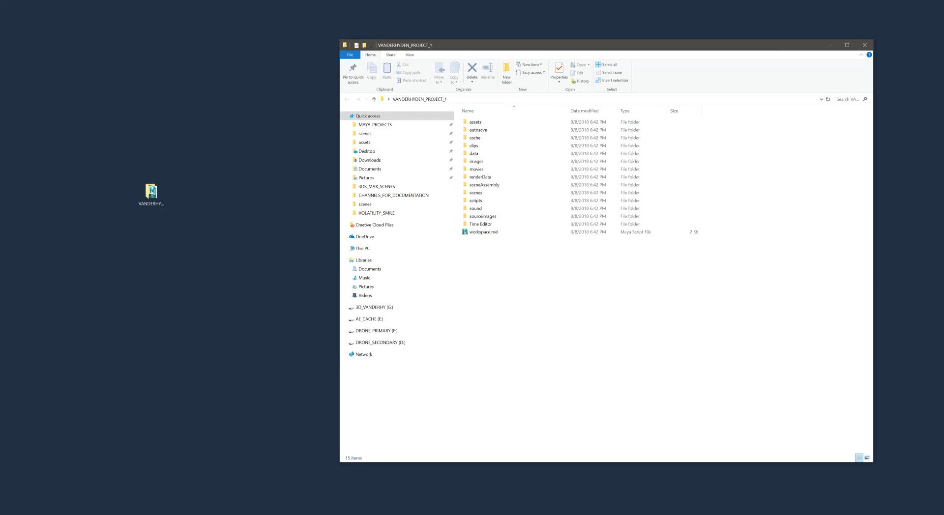
pyautogui.moveTo(943, 185); pyautogui.dragTo(250, 91)
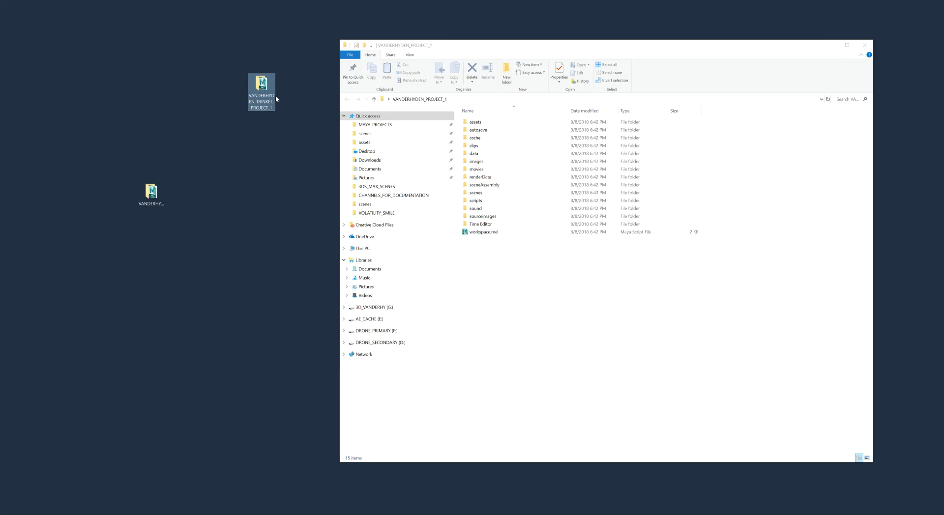
pyautogui.moveTo(263, 82); pyautogui.dragTo(380, 308)
pyautogui.click(380, 309)
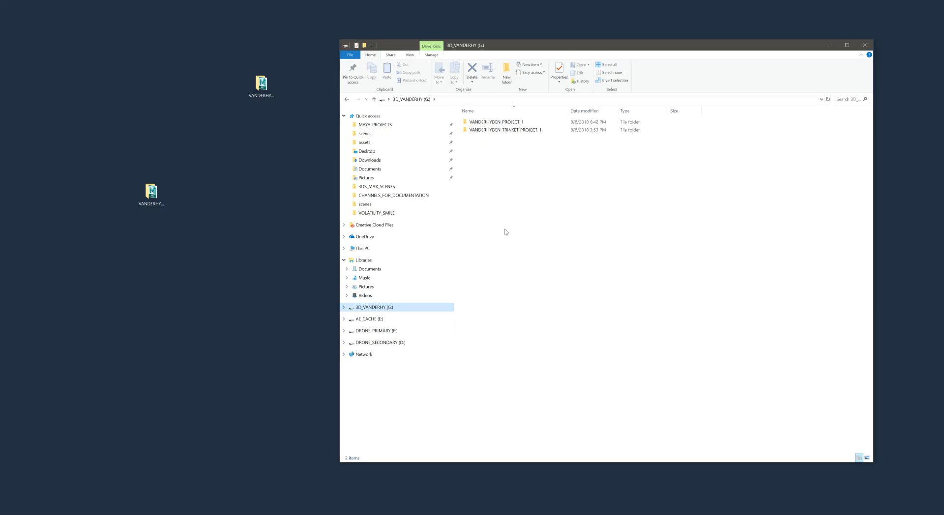
pyautogui.doubleClick(499, 130)
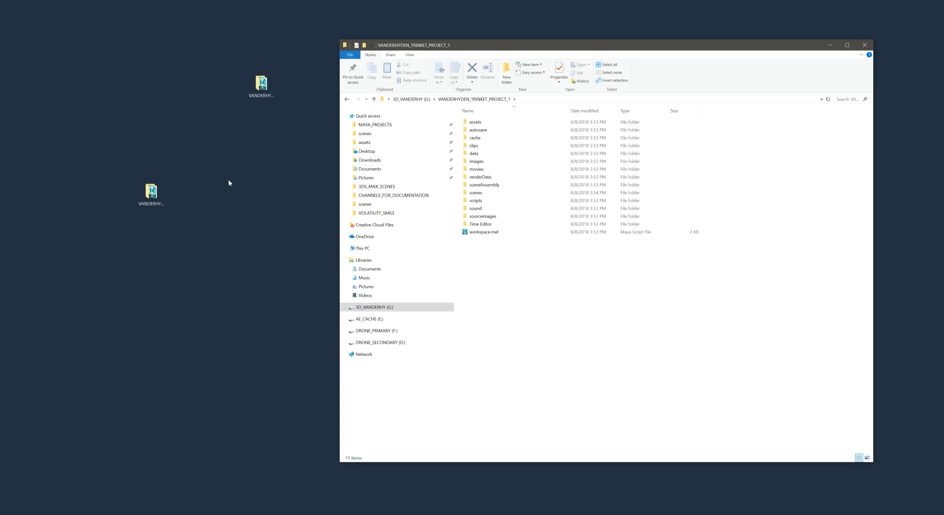
pyautogui.click(864, 45)
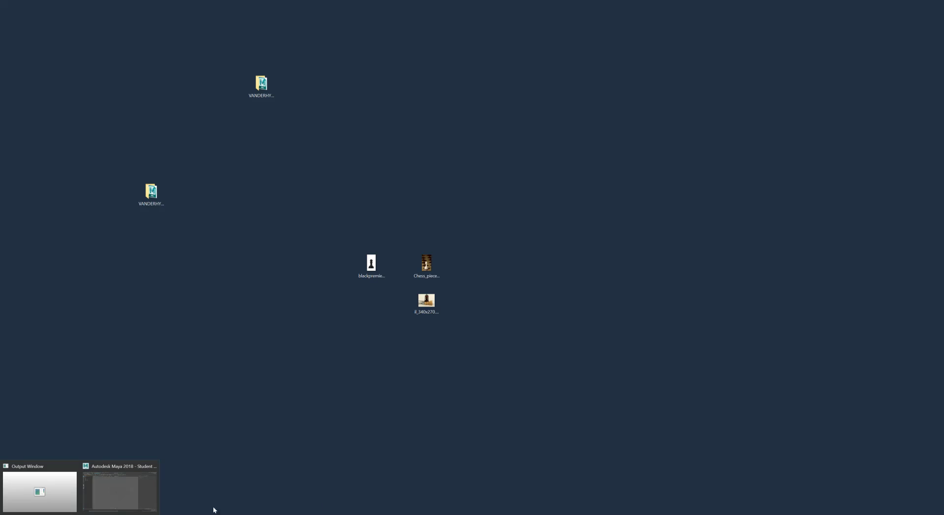
# Shrink the Maya window and open the Desktop trinket project folder alongside the three pawn reference images.
pyautogui.click(128, 490)
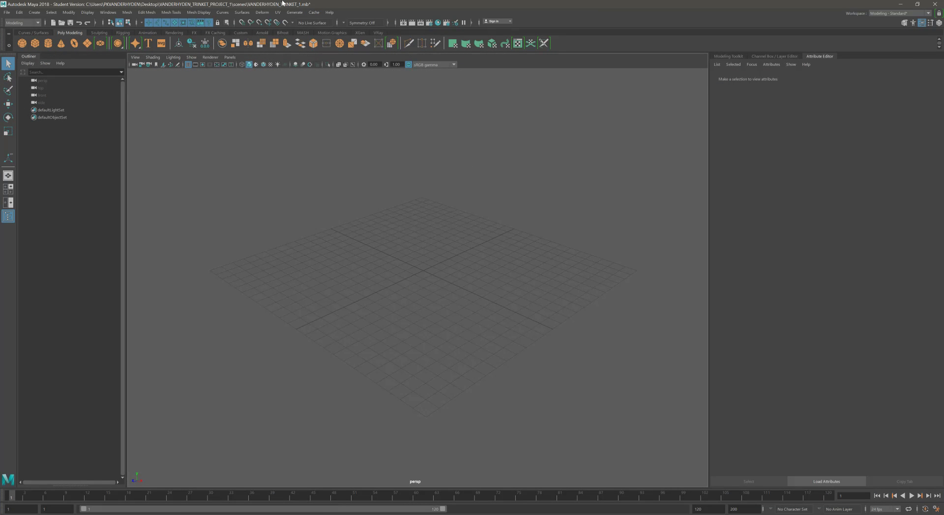
pyautogui.doubleClick(284, 5)
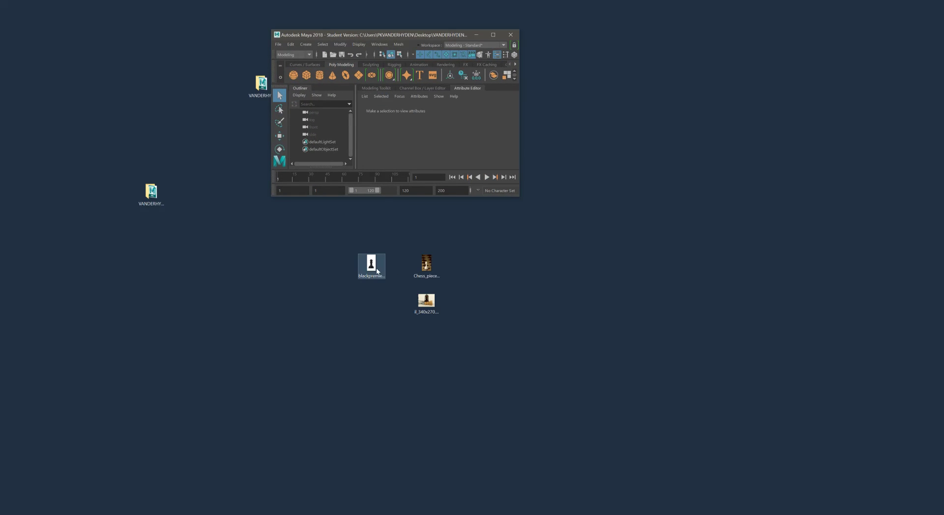
pyautogui.doubleClick(259, 85)
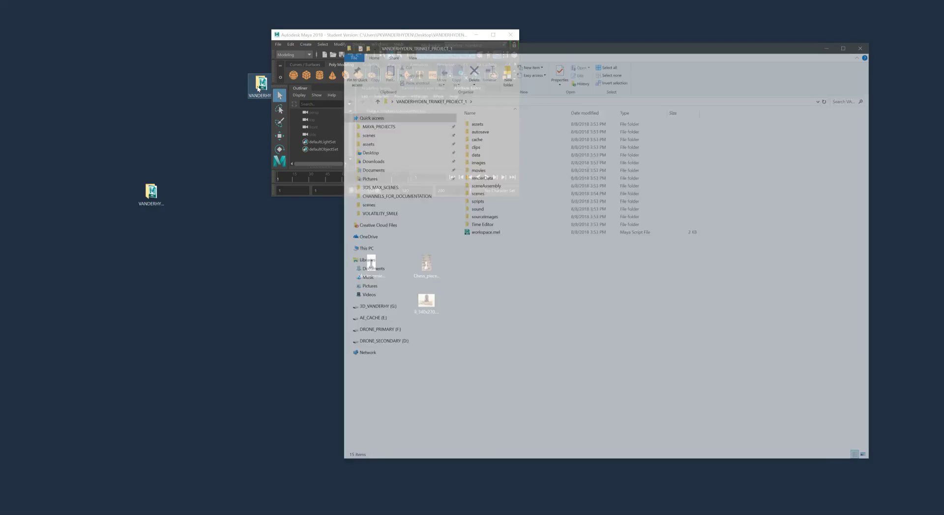
pyautogui.moveTo(489, 47); pyautogui.dragTo(211, 125)
pyautogui.moveTo(168, 97); pyautogui.dragTo(16, 30)
pyautogui.moveTo(112, 35); pyautogui.dragTo(826, 55)
pyautogui.moveTo(318, 244); pyautogui.dragTo(433, 306)
pyautogui.moveTo(424, 304); pyautogui.dragTo(147, 347)
pyautogui.moveTo(571, 47); pyautogui.dragTo(455, 37)
# Move the three pawn reference images from the Desktop into the project's sourceimages folder, and return to Maya at full size.
pyautogui.click(153, 299)
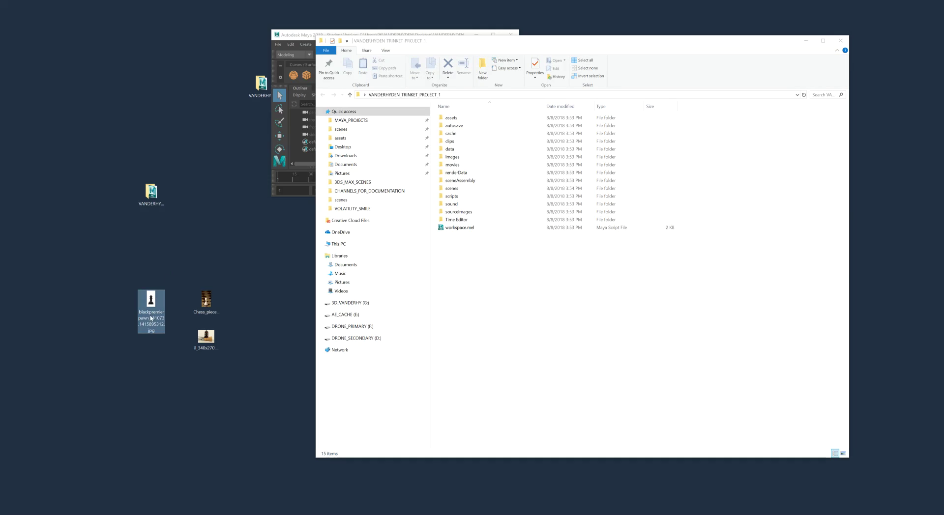
pyautogui.moveTo(90, 270); pyautogui.dragTo(218, 364)
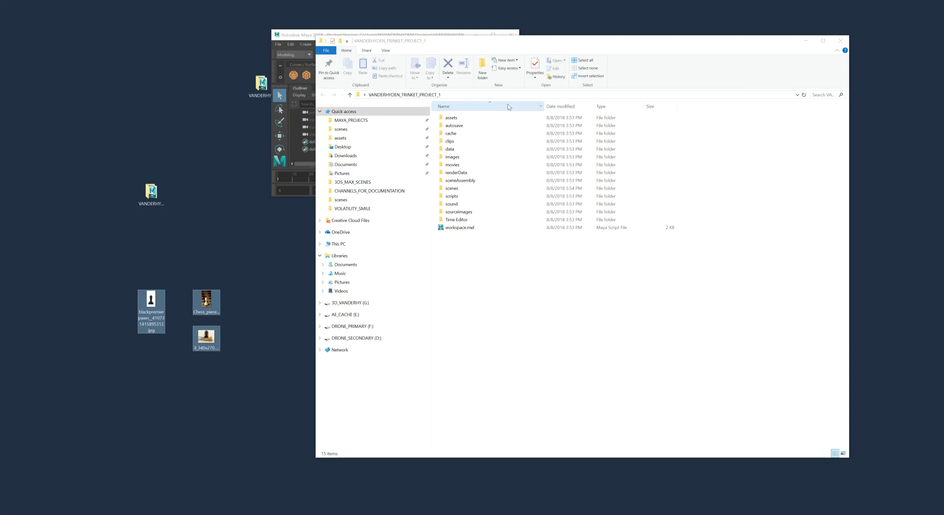
pyautogui.click(466, 212)
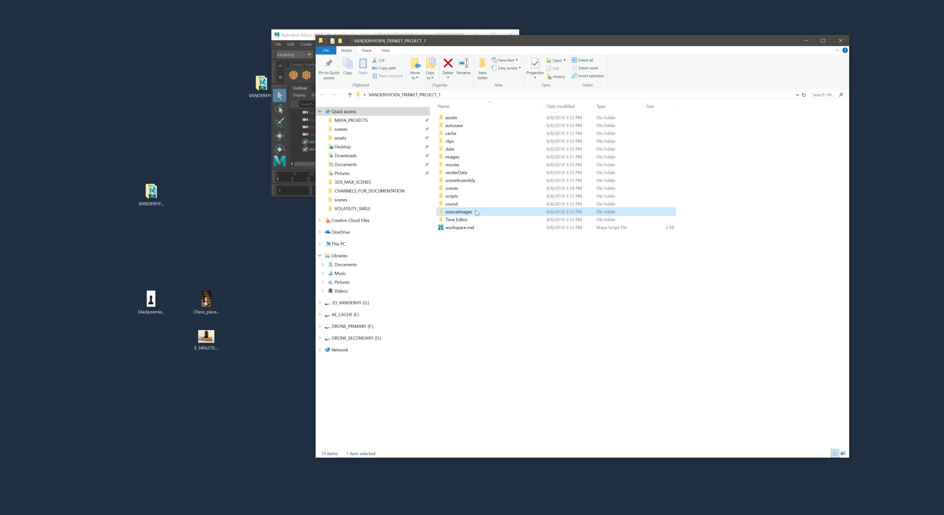
pyautogui.moveTo(138, 285); pyautogui.dragTo(461, 213)
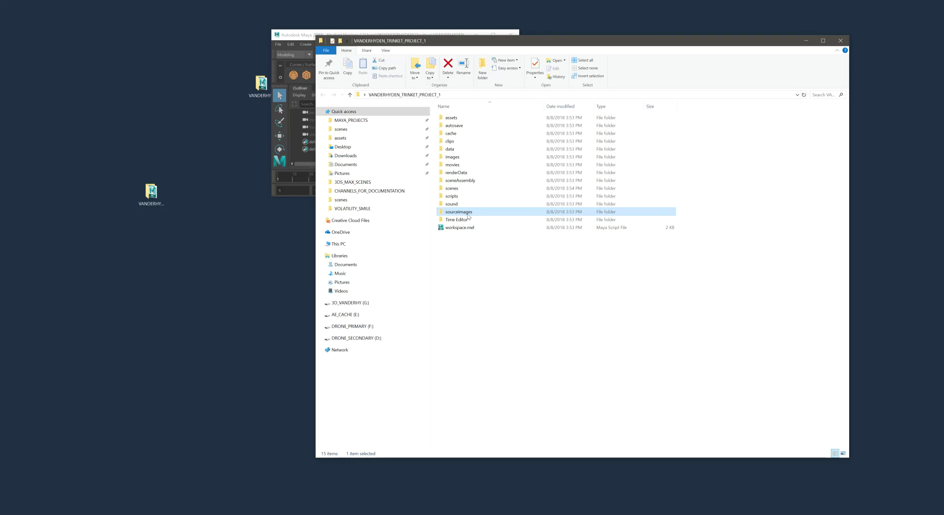
pyautogui.click(841, 40)
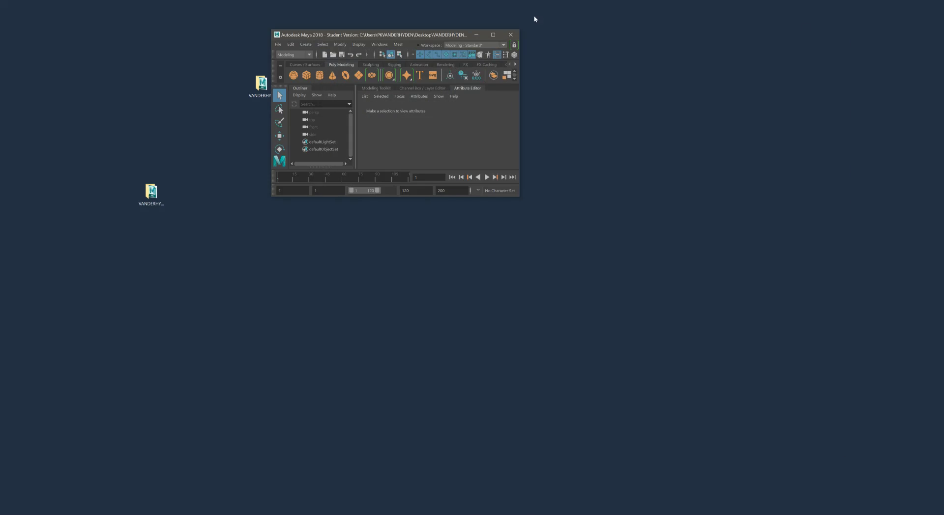
pyautogui.click(493, 35)
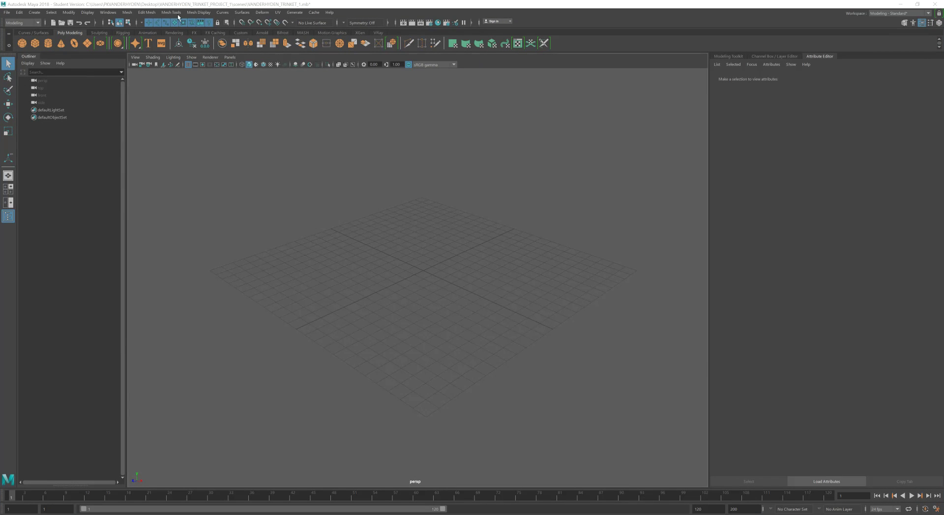
# Create a free image plane in the scene.
pyautogui.click(36, 7)
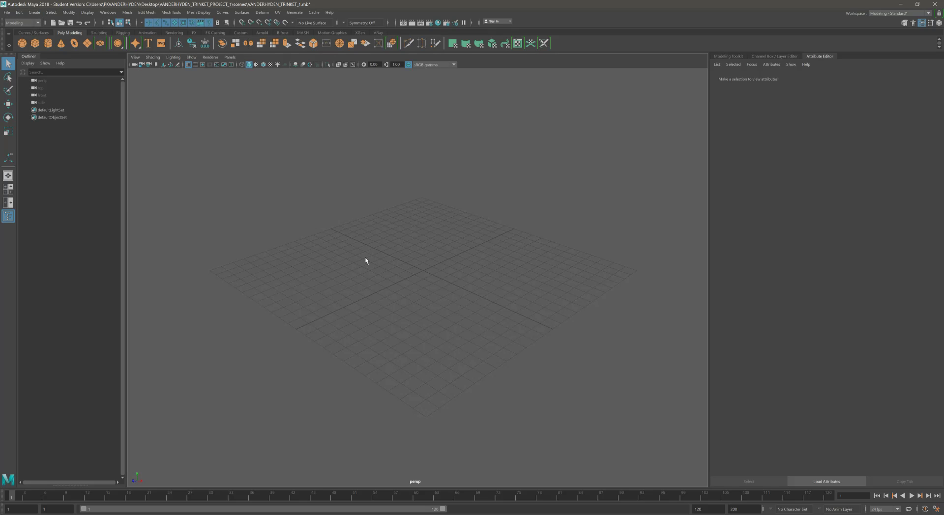
pyautogui.keyDown('alt'); pyautogui.moveTo(415, 257); pyautogui.dragTo(373, 249); pyautogui.keyUp('alt')
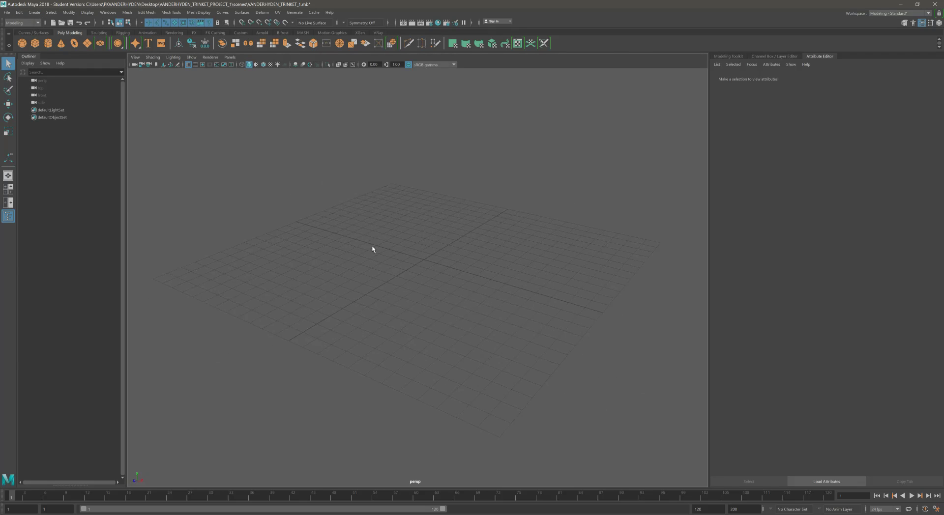
pyautogui.click(33, 12)
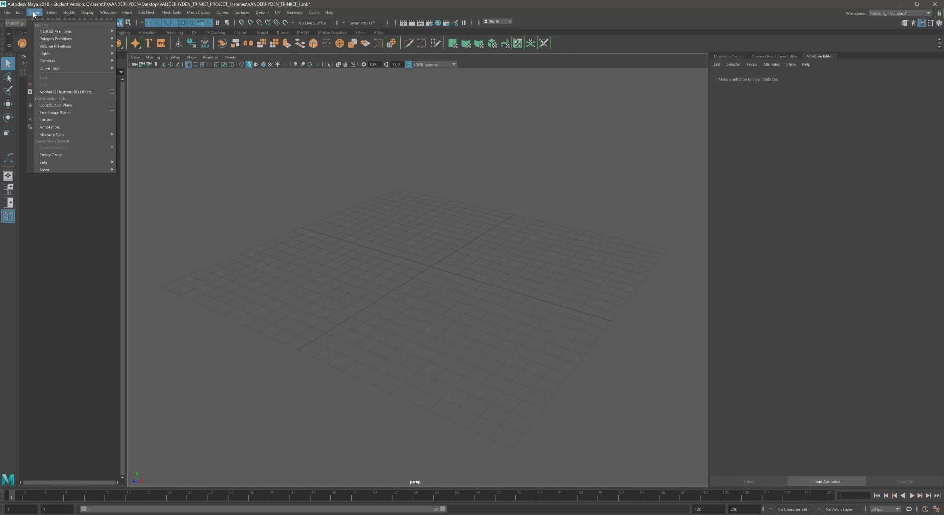
pyautogui.click(55, 112)
pyautogui.keyDown('alt'); pyautogui.moveTo(390, 242); pyautogui.dragTo(426, 240); pyautogui.keyUp('alt')
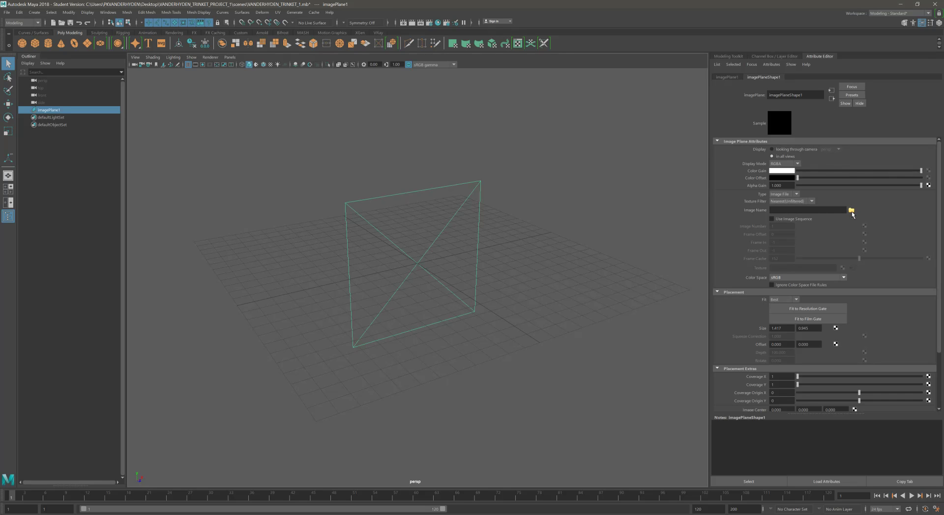
# Check the image plane's channel values and return to its attributes with the plane selected.
pyautogui.click(922, 23)
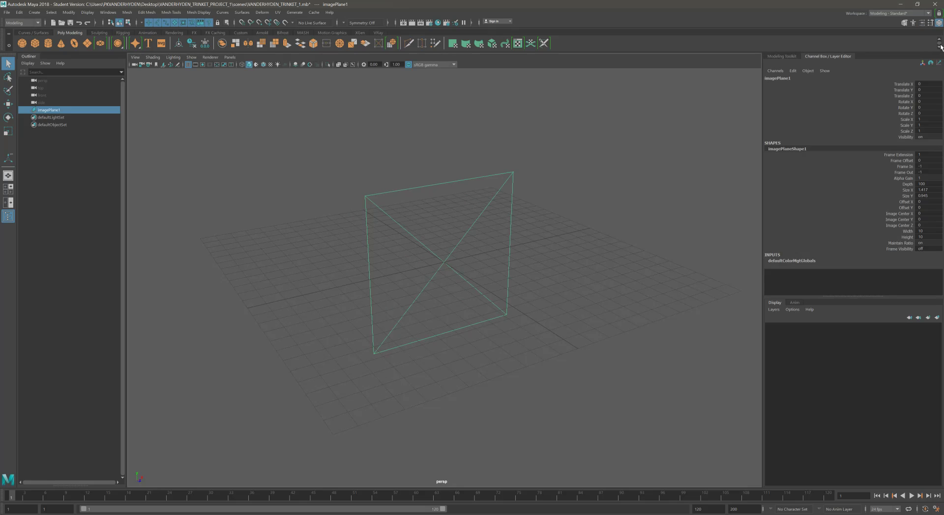
pyautogui.click(923, 23)
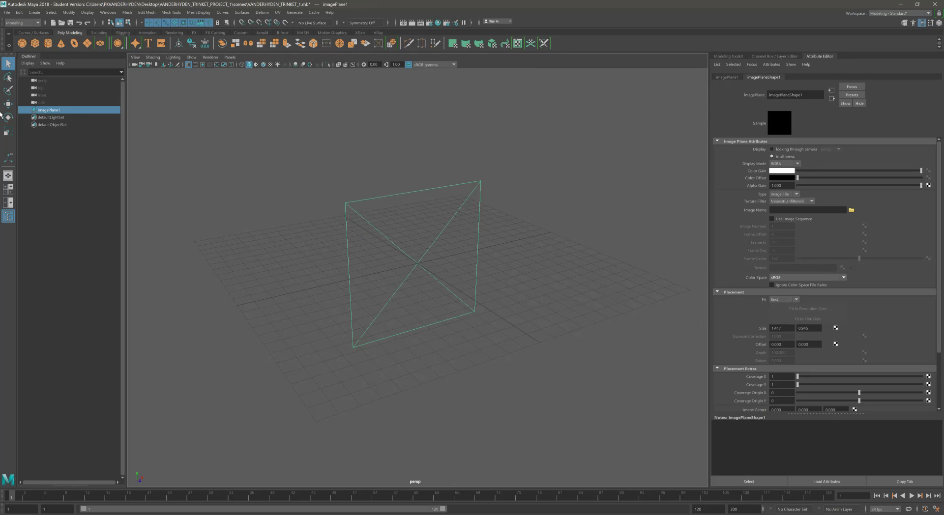
pyautogui.click(54, 118)
pyautogui.click(53, 110)
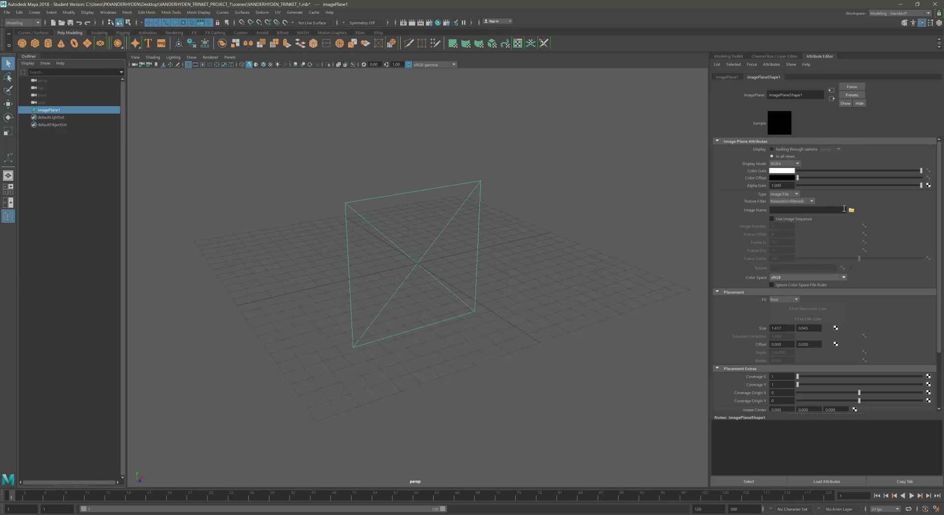
# Load the blackpremierpawn JPG from the project's sourceimages folder as the image plane's picture.
pyautogui.click(851, 211)
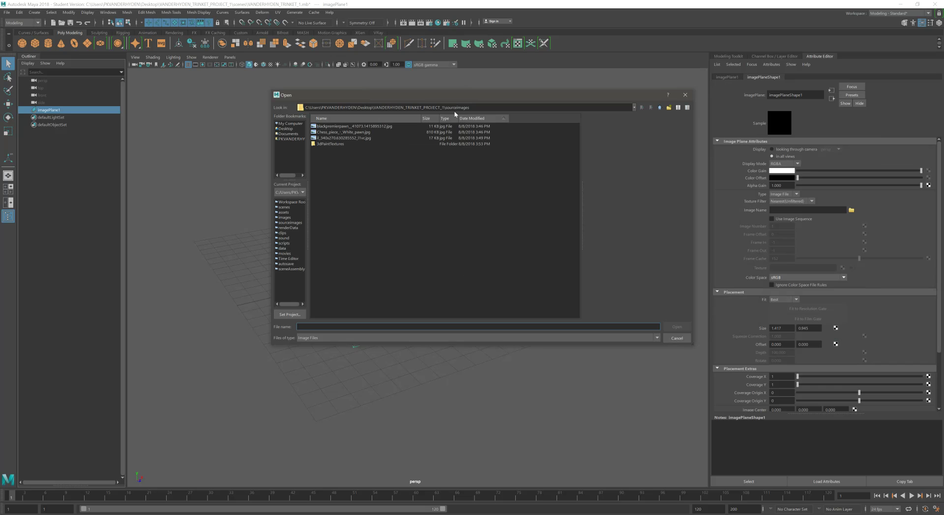
pyautogui.doubleClick(449, 108)
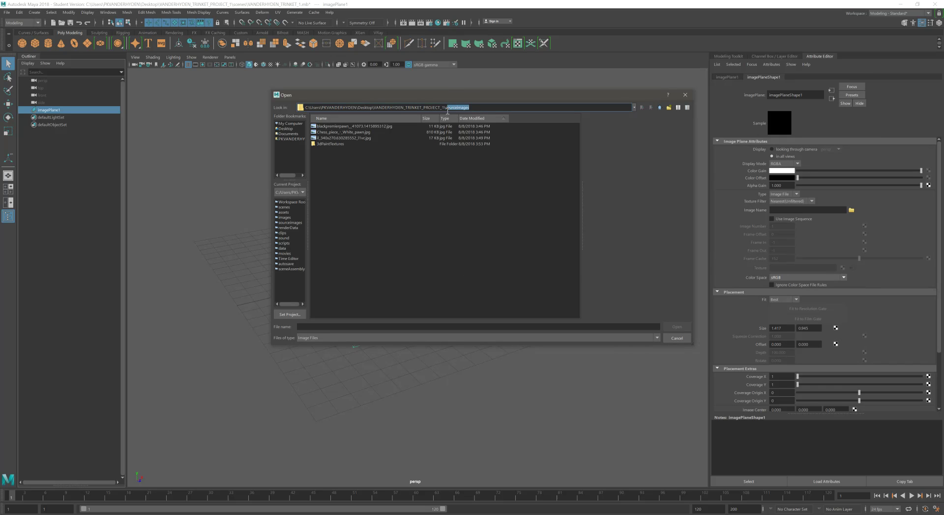
pyautogui.moveTo(477, 108); pyautogui.dragTo(446, 109)
pyautogui.click(358, 138)
pyautogui.click(357, 132)
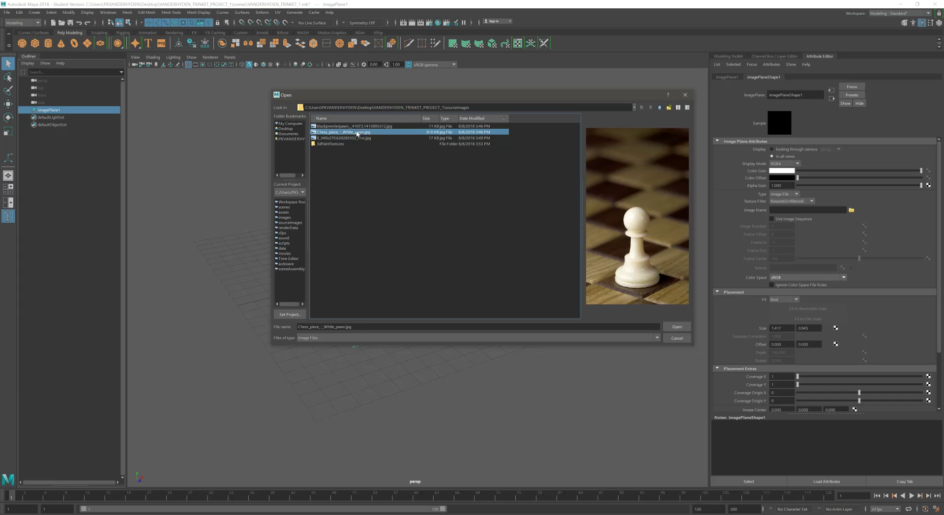
pyautogui.click(361, 127)
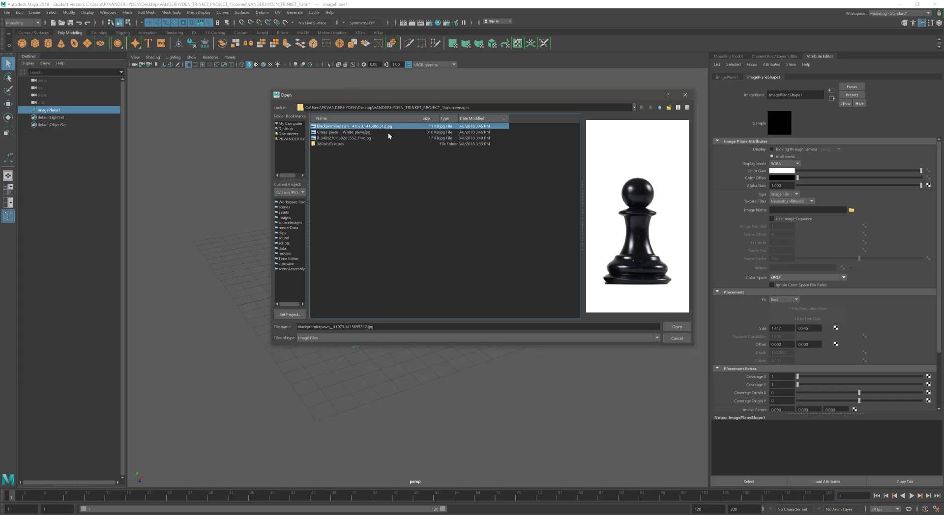
pyautogui.click(681, 327)
# Activate the Move tool, reselect the pawn image plane and display its channel values.
pyautogui.keyDown('alt'); pyautogui.moveTo(483, 253); pyautogui.dragTo(504, 273); pyautogui.keyUp('alt')
pyautogui.click(8, 104)
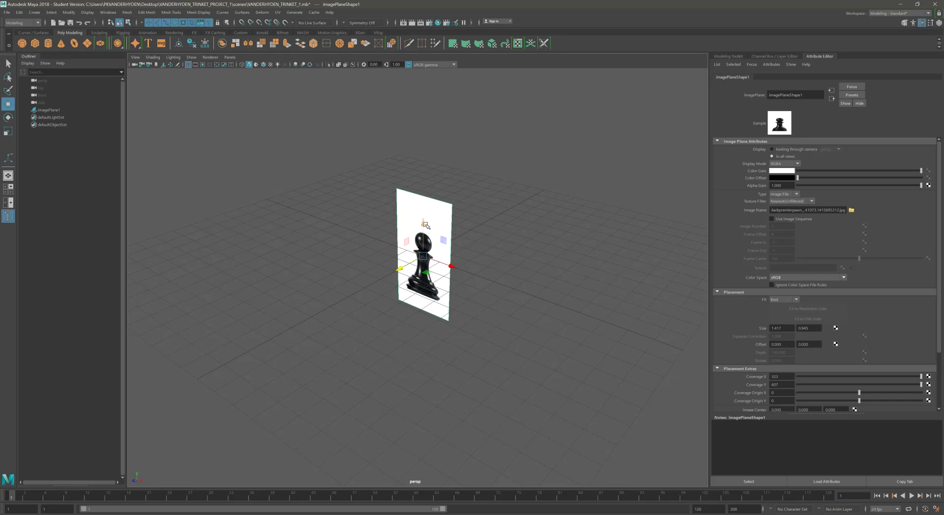
pyautogui.keyDown('alt'); pyautogui.moveTo(471, 253); pyautogui.dragTo(510, 240, button='right'); pyautogui.keyUp('alt')
pyautogui.keyDown('alt'); pyautogui.moveTo(510, 240); pyautogui.dragTo(506, 232, button='middle'); pyautogui.keyUp('alt')
pyautogui.keyDown('alt'); pyautogui.moveTo(434, 220); pyautogui.dragTo(477, 230); pyautogui.keyUp('alt')
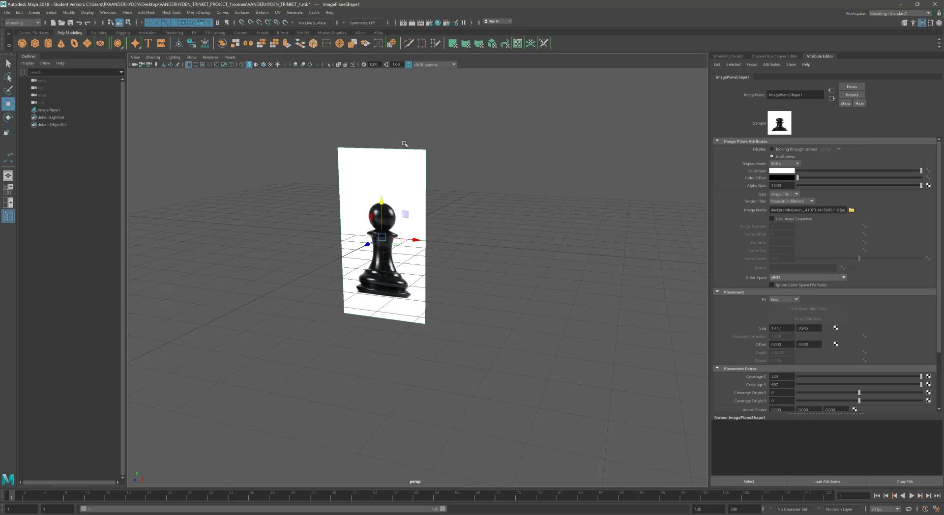
pyautogui.click(247, 193)
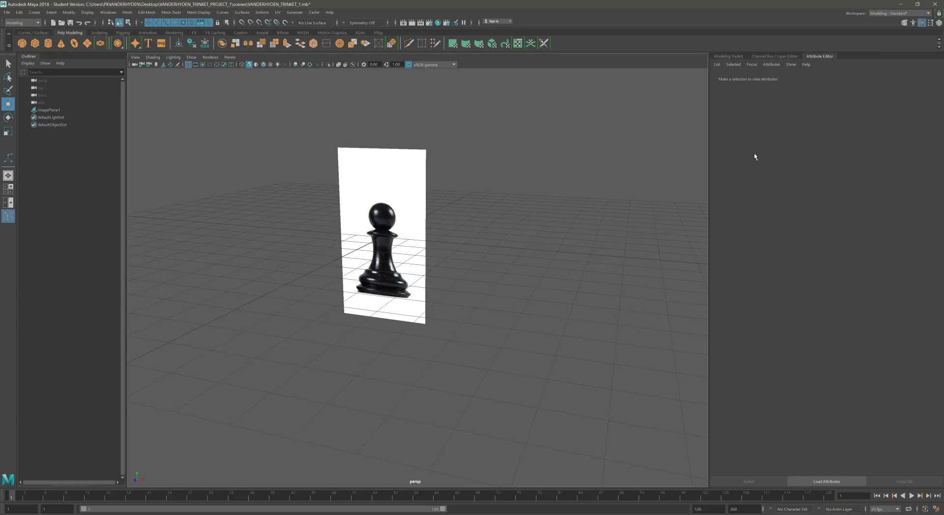
pyautogui.click(348, 156)
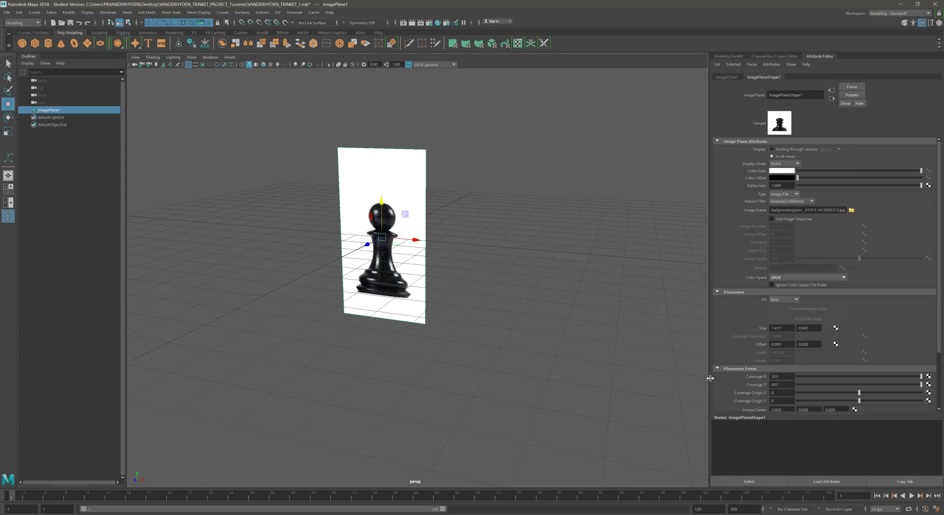
pyautogui.click(938, 23)
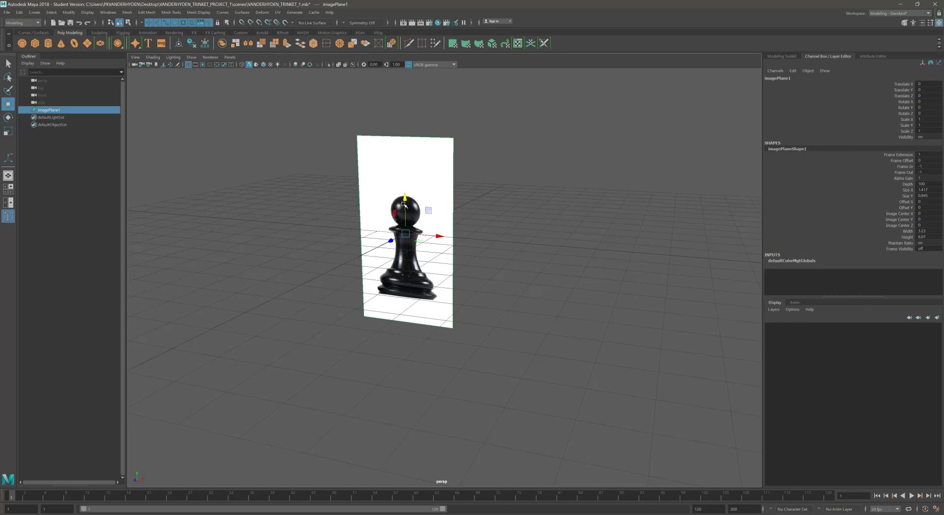
# In the front view, move the image plane up to Translate Y about 2.152 so the pawn's base sits on the horizontal origin line.
pyautogui.click(9, 192)
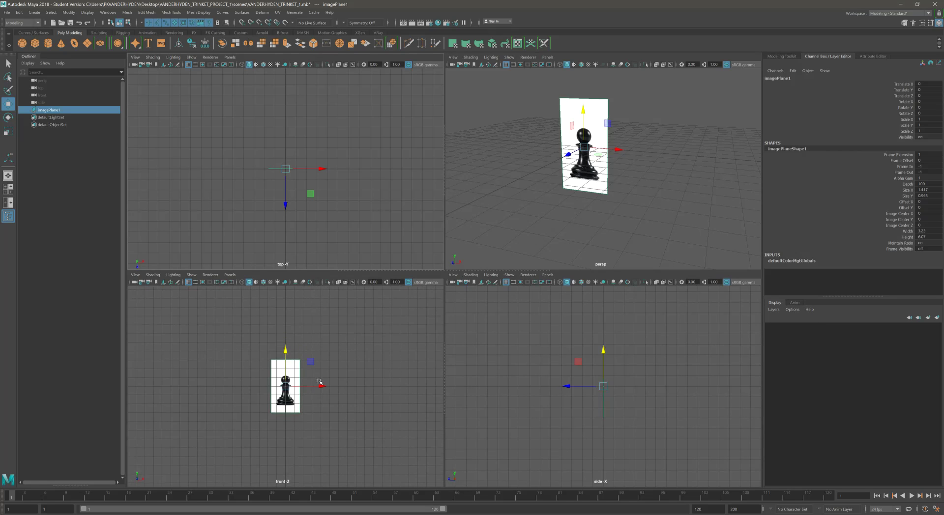
pyautogui.press('space')
pyautogui.scroll(4, 467, 254)
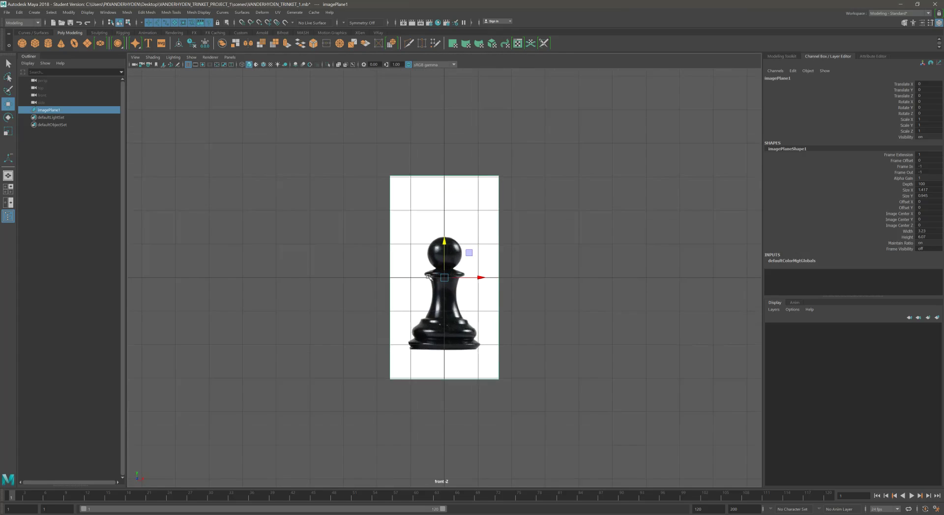
pyautogui.scroll(2, 428, 277)
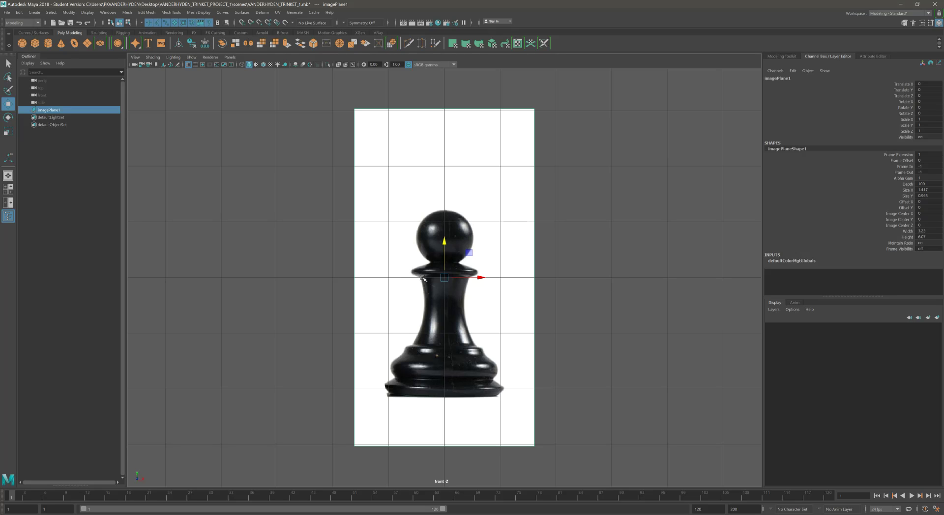
pyautogui.click(444, 248)
pyautogui.moveTo(444, 248); pyautogui.dragTo(448, 129)
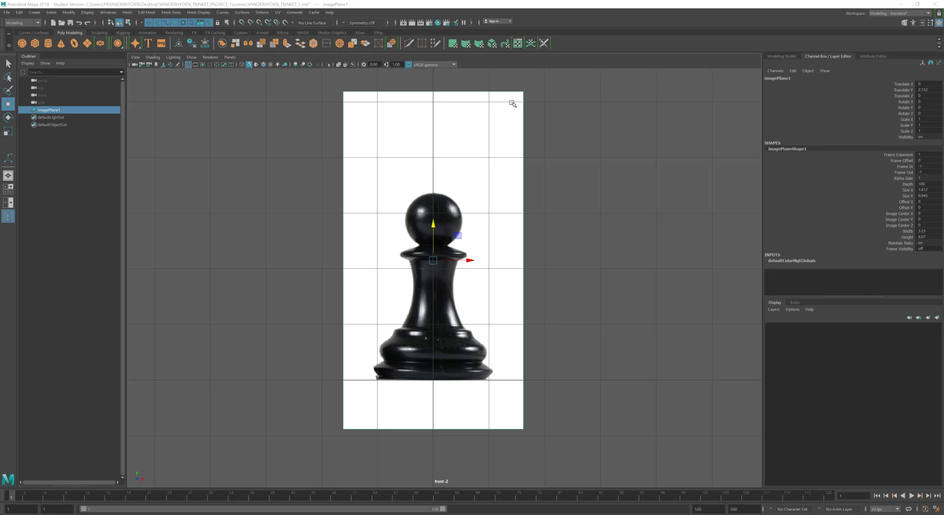
pyautogui.click(57, 111)
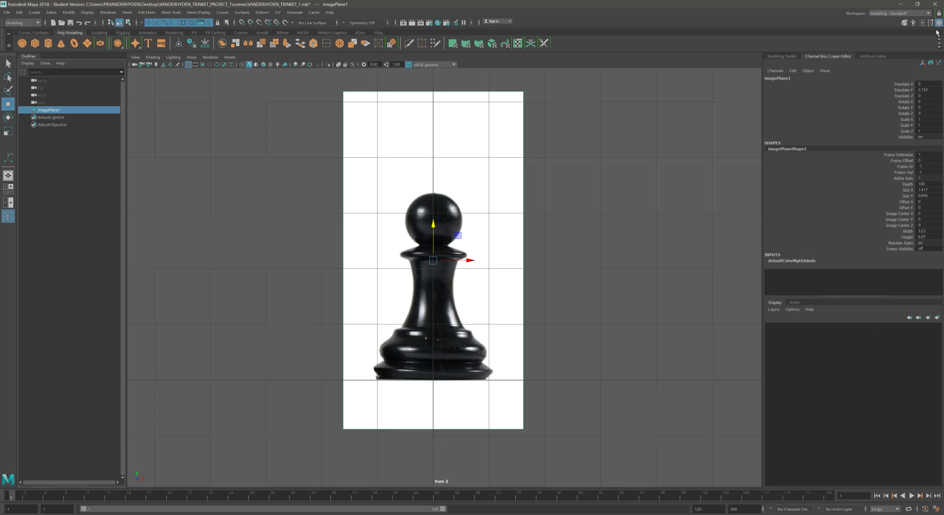
# Add the selected image plane to a new display layer named IMAGE_PLANE and toggle the layer's visibility off and on.
pyautogui.click(937, 318)
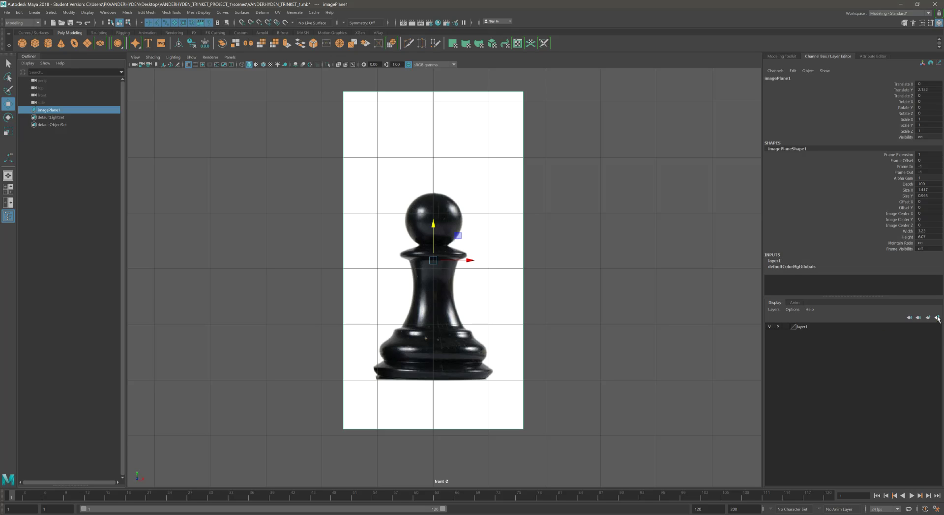
pyautogui.doubleClick(812, 332)
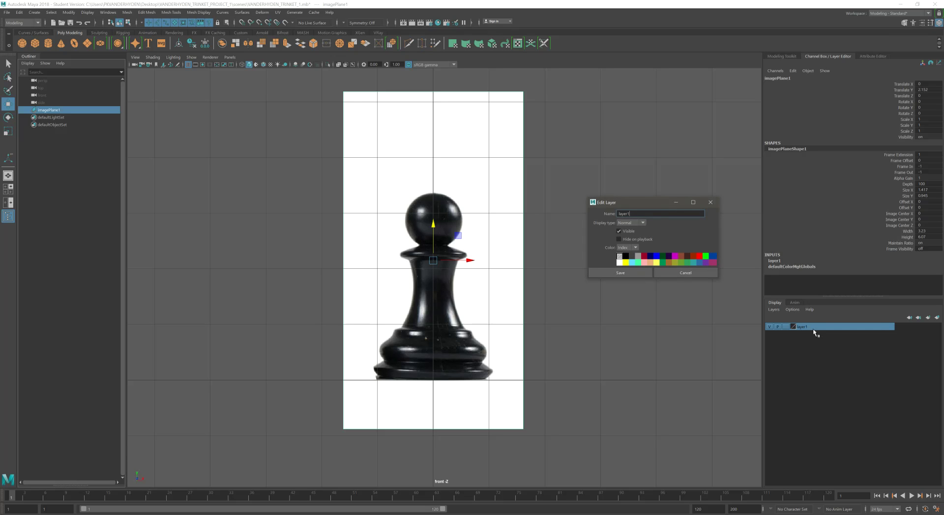
pyautogui.doubleClick(660, 214)
pyautogui.write('IMP')
pyautogui.click(621, 273)
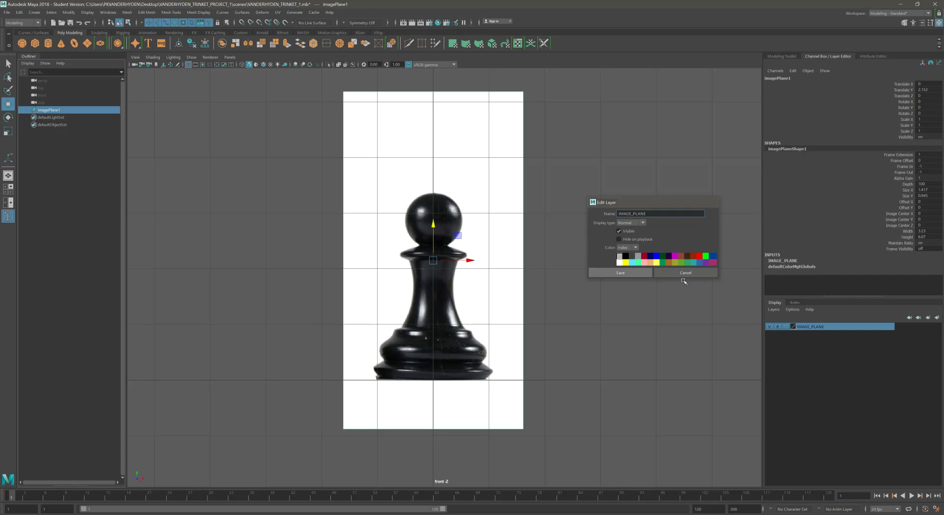
pyautogui.click(770, 327)
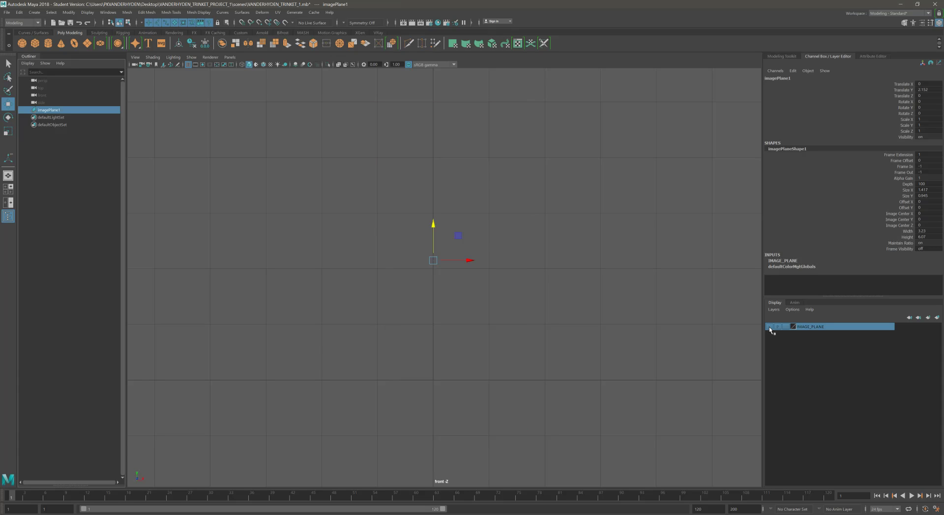
pyautogui.click(770, 327)
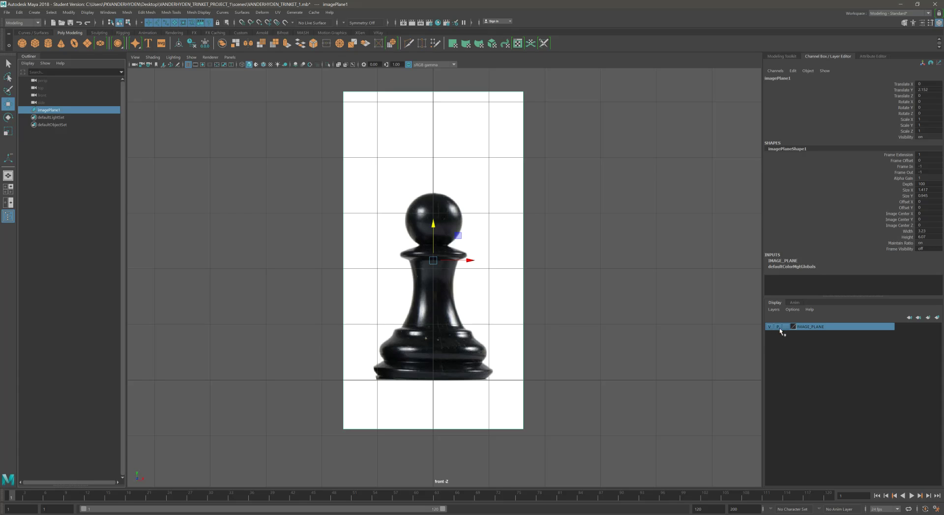
# In the perspective view, move the pawn image plane back behind the grid to Translate Z about -12.037.
pyautogui.press('space')
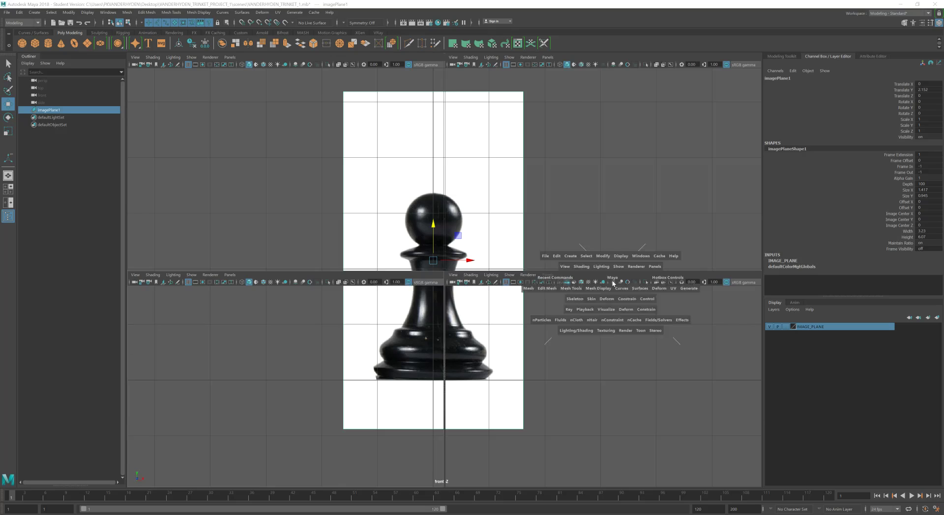
pyautogui.press('space')
pyautogui.keyDown('alt'); pyautogui.moveTo(587, 271); pyautogui.dragTo(512, 297); pyautogui.keyUp('alt')
pyautogui.moveTo(413, 255); pyautogui.dragTo(549, 175)
pyautogui.keyDown('alt'); pyautogui.moveTo(569, 230); pyautogui.dragTo(563, 259, button='middle'); pyautogui.keyUp('alt')
pyautogui.keyDown('alt'); pyautogui.moveTo(563, 259); pyautogui.dragTo(565, 247); pyautogui.keyUp('alt')
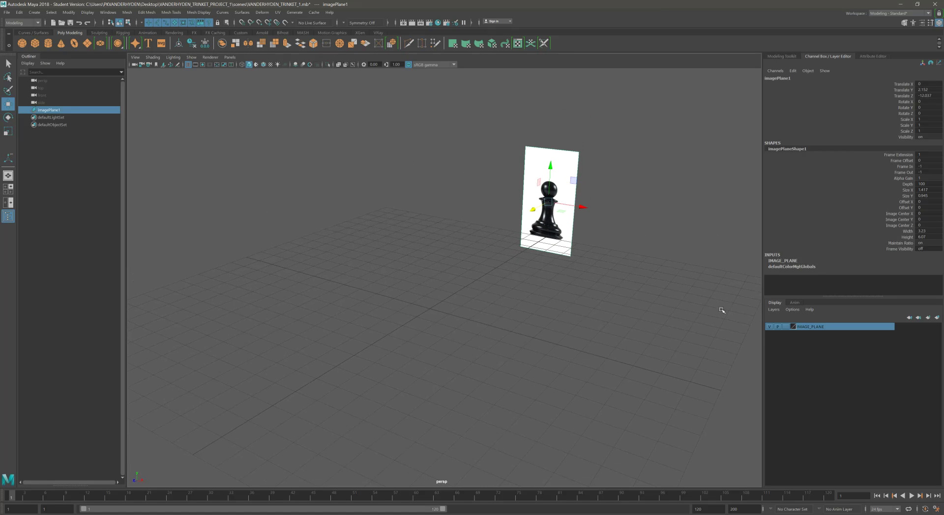
# Set the IMAGE_PLANE layer's display type to Reference so the plane cannot be selected, and clear the selection.
pyautogui.click(786, 327)
pyautogui.click(786, 327)
pyautogui.click(670, 268)
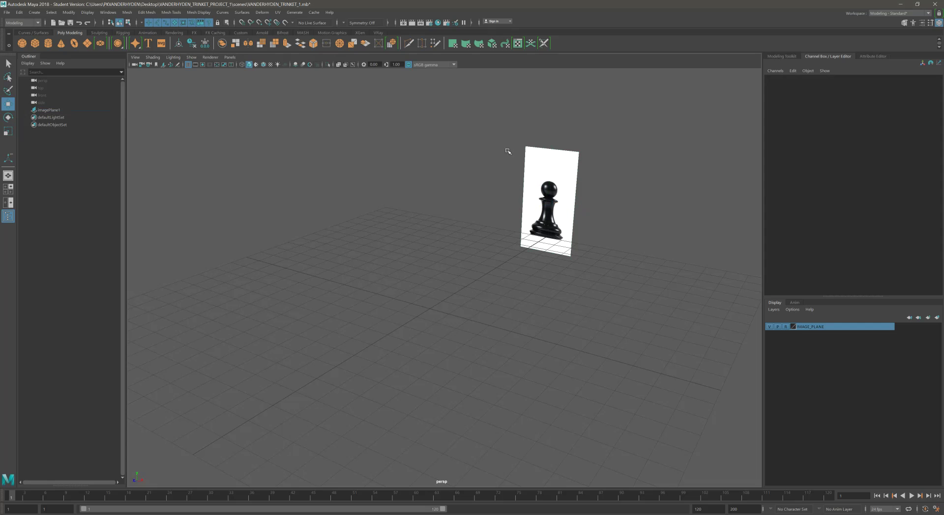
pyautogui.keyDown('alt'); pyautogui.moveTo(571, 244); pyautogui.dragTo(554, 257); pyautogui.keyUp('alt')
pyautogui.keyDown('alt'); pyautogui.moveTo(520, 244); pyautogui.dragTo(544, 238, button='middle'); pyautogui.keyUp('alt')
pyautogui.keyDown('alt'); pyautogui.moveTo(445, 223); pyautogui.dragTo(509, 289); pyautogui.keyUp('alt')
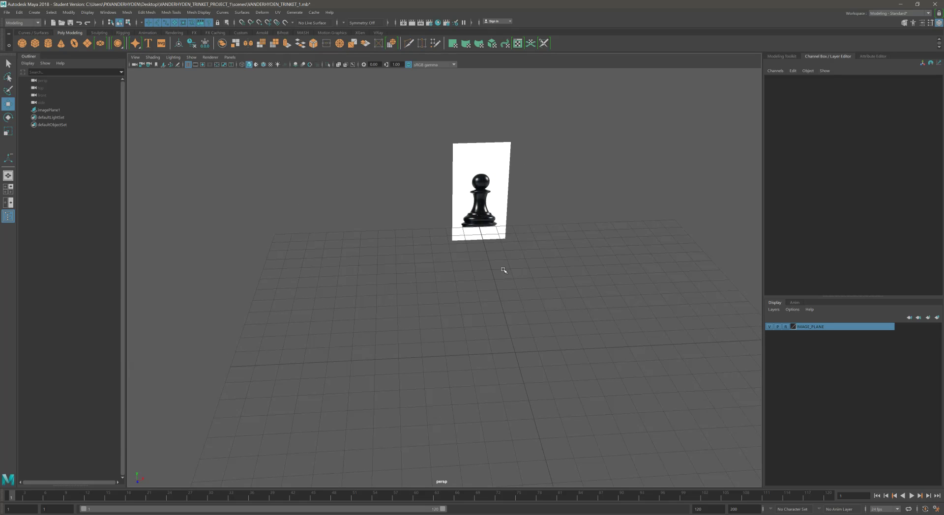
# Switch to the maximized front view and examine the pawn reference against the grid and origin lines.
pyautogui.click(8, 189)
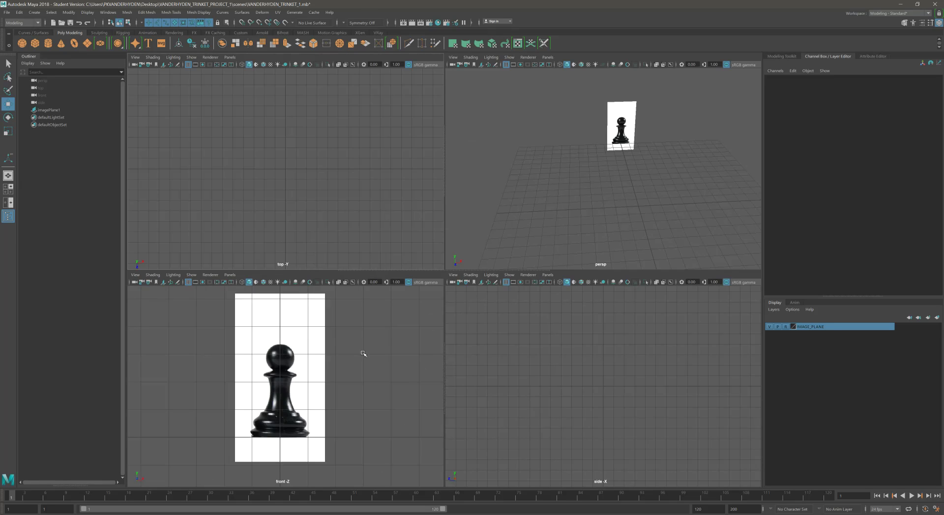
pyautogui.press('space')
pyautogui.scroll(4, 516, 295)
pyautogui.keyDown('alt'); pyautogui.moveTo(535, 267); pyautogui.dragTo(538, 253, button='middle'); pyautogui.keyUp('alt')
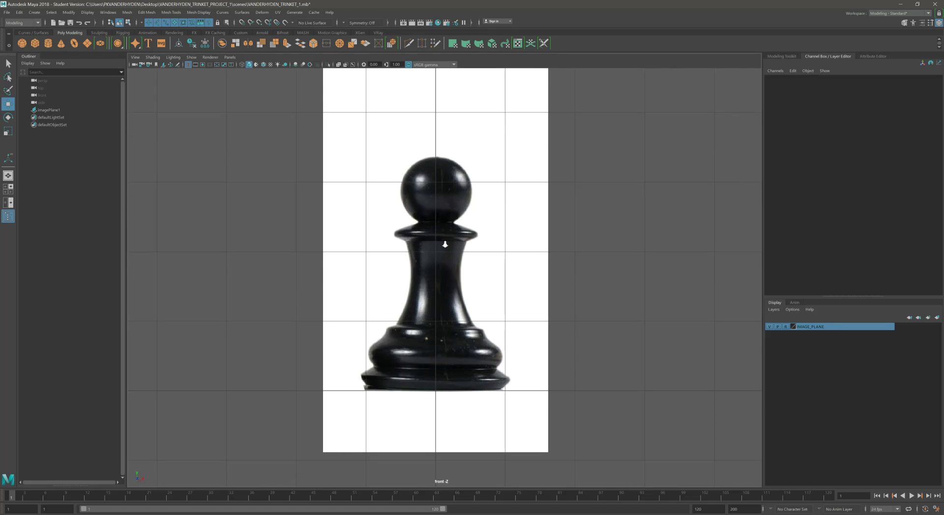
pyautogui.scroll(-5, 445, 244)
pyautogui.scroll(4, 535, 261)
pyautogui.moveTo(488, 261)
pyautogui.keyDown('alt'); pyautogui.mouseDown(button='middle')
pyautogui.moveTo(502, 244)
pyautogui.moveTo(487, 247)
pyautogui.mouseUp(button='middle'); pyautogui.keyUp('alt')
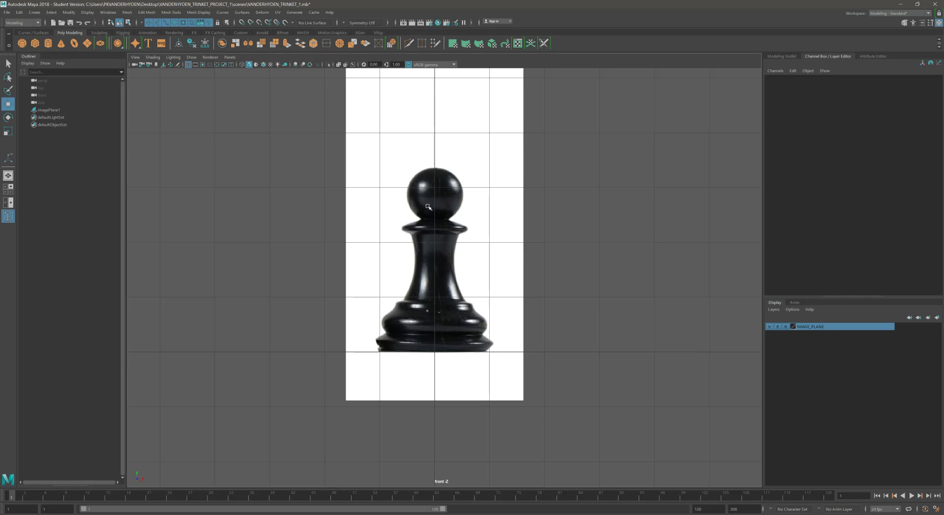
pyautogui.scroll(2, 443, 241)
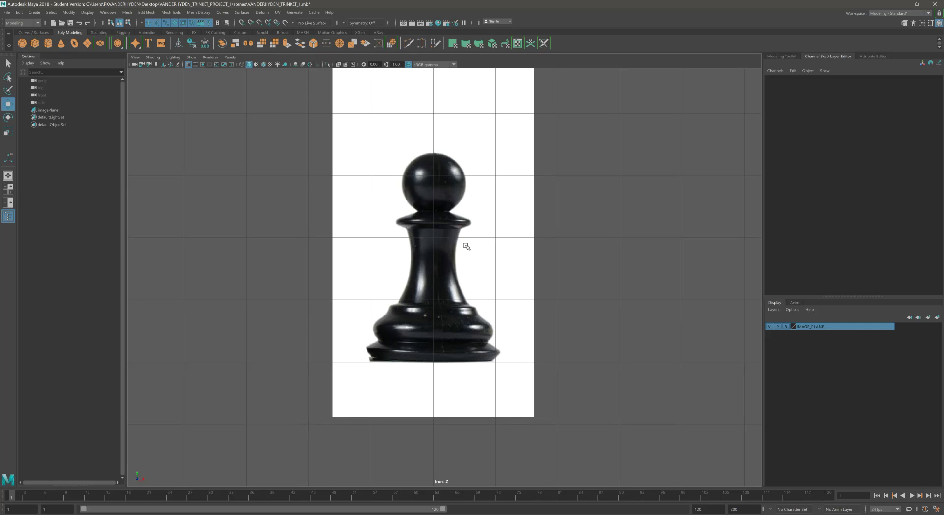